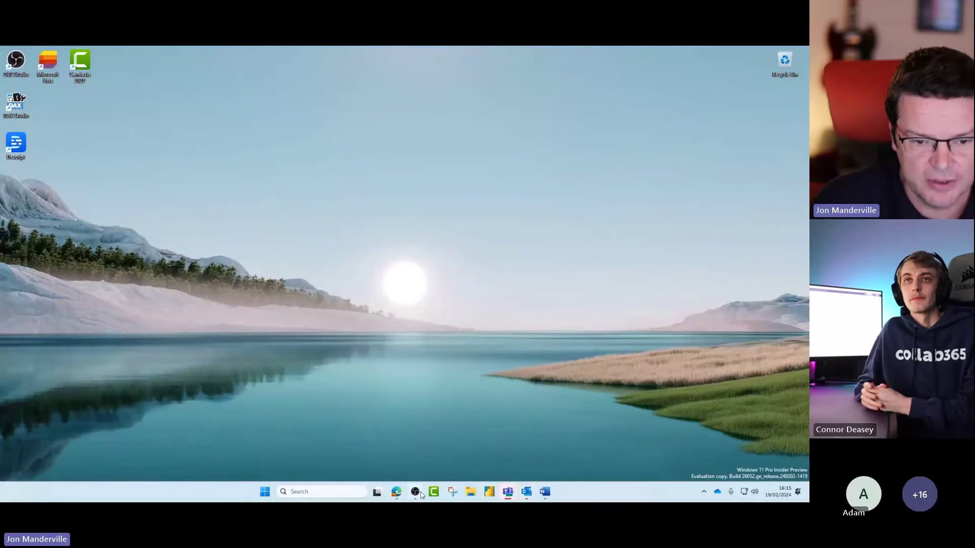
Step: Bring up the Submissions list of the Events Manager site in Microsoft Edge and set the page zoom to 150%
mouse_move(399, 493)
left_click(425, 406)
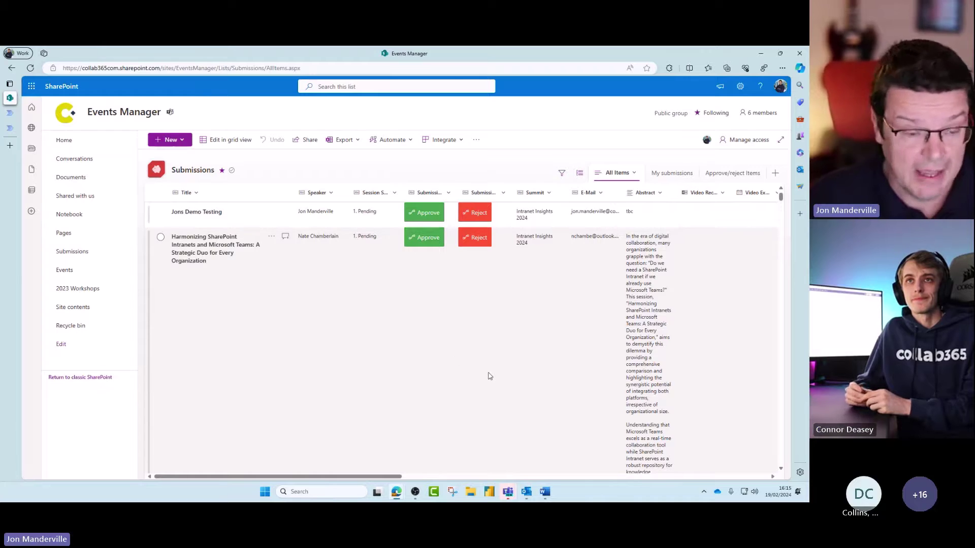
key("ctrl+plus")
key("ctrl+plus")
key("ctrl+plus")
key("ctrl+plus")
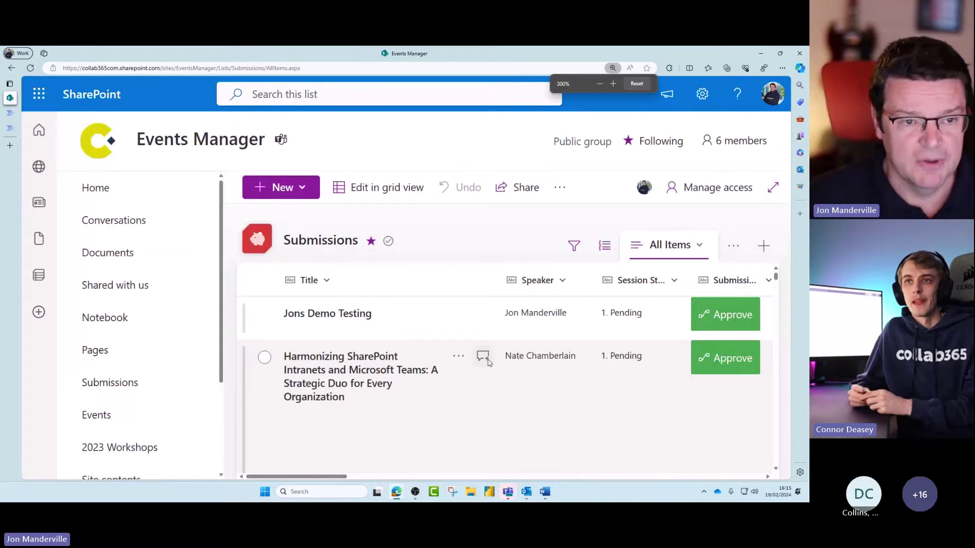
key("ctrl+minus")
key("ctrl+minus")
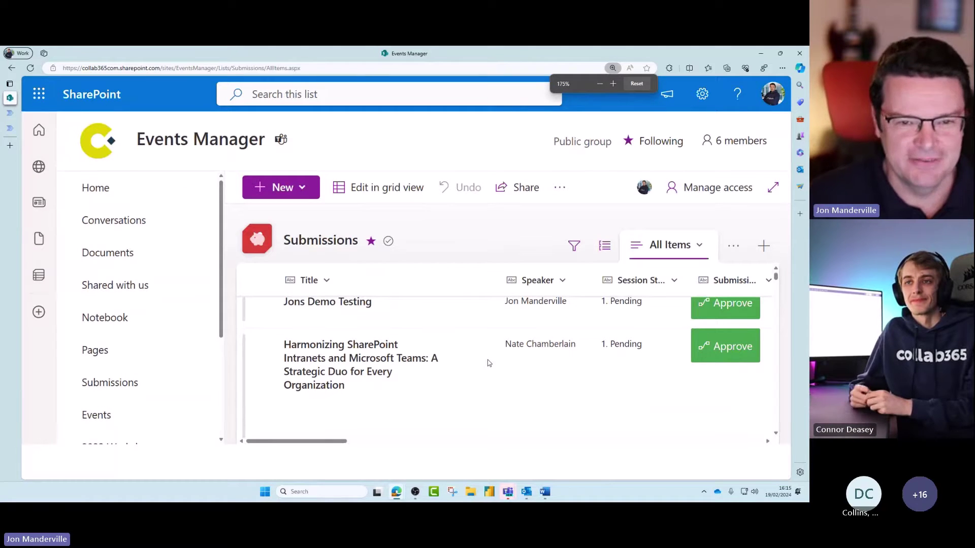
key("ctrl+minus")
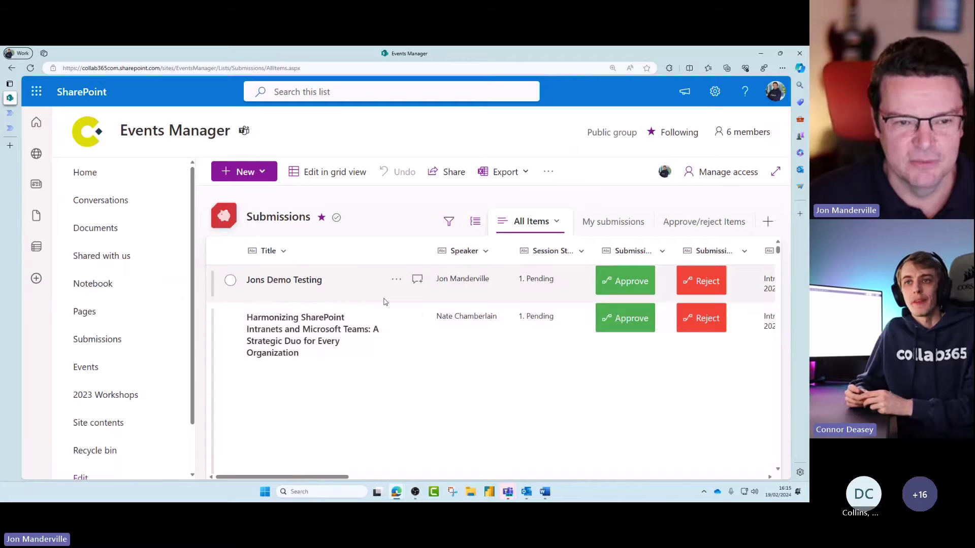
Step: Show the Submissions list in full screen and view its Power Automate integration options
left_click(782, 68)
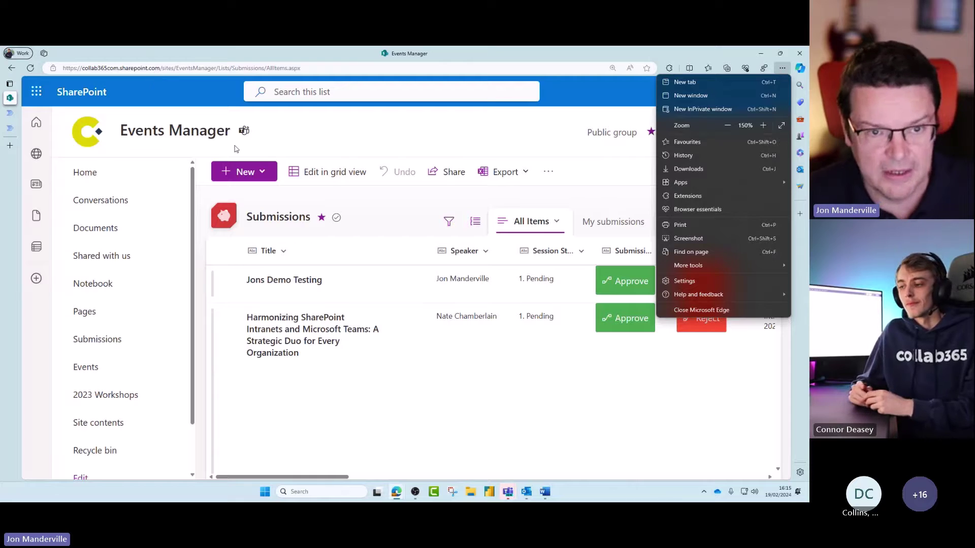
left_click(378, 129)
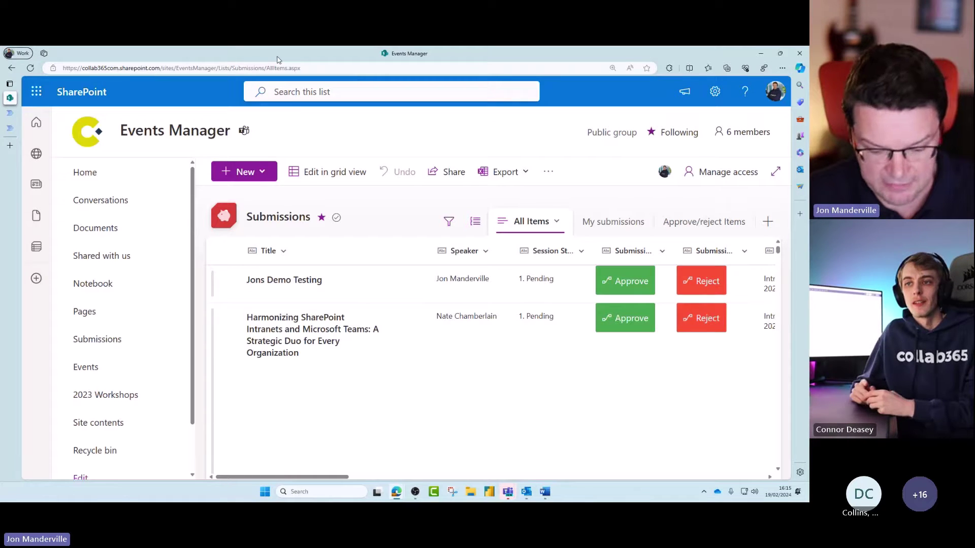
key("F11")
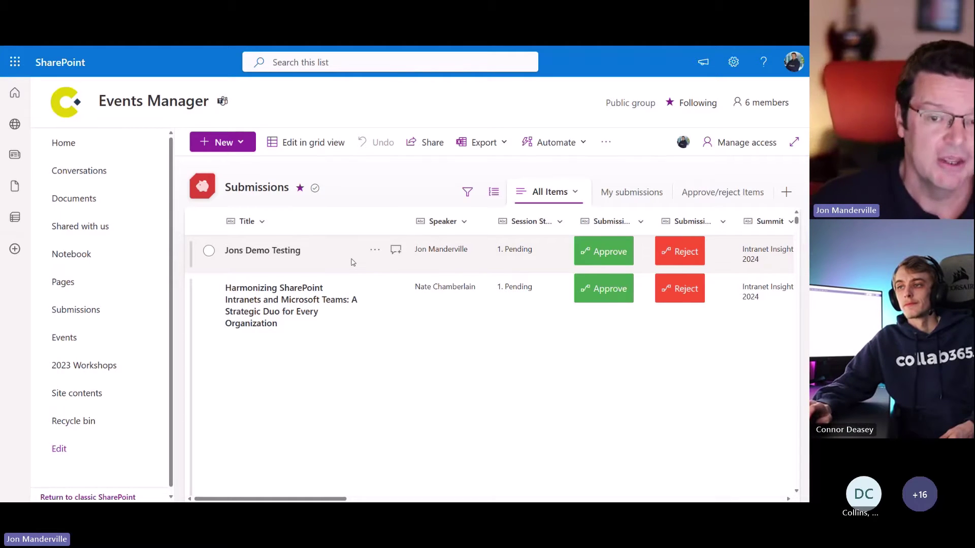
left_click(604, 144)
mouse_move(605, 164)
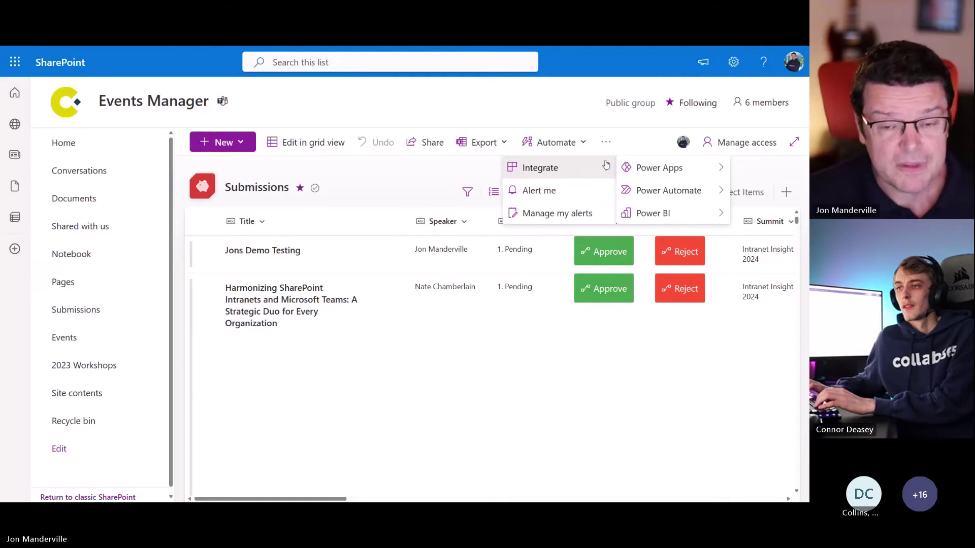
mouse_move(647, 183)
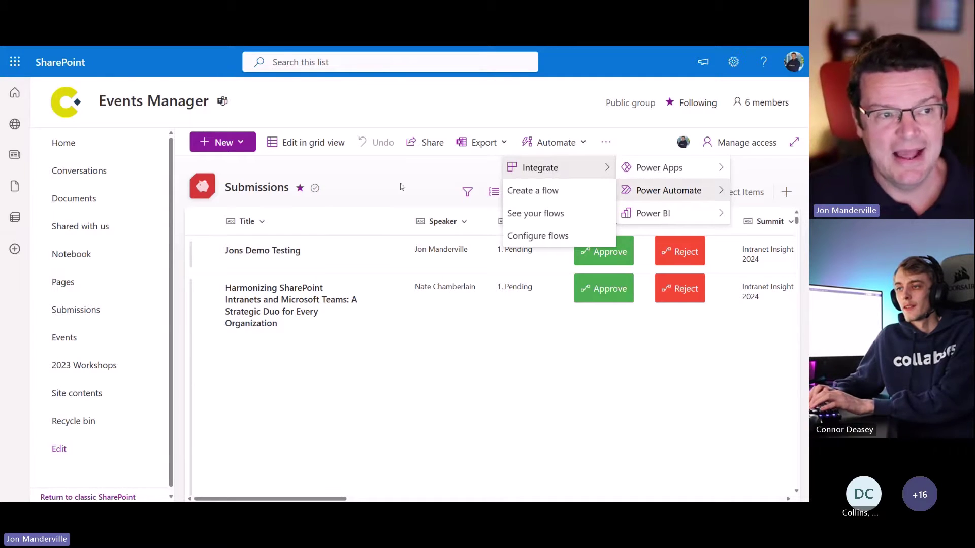
Step: Exit full screen, switch to Power Automate and finish the cloud flow editing to return to the Collab365EventSubmission solution's objects
key("F11")
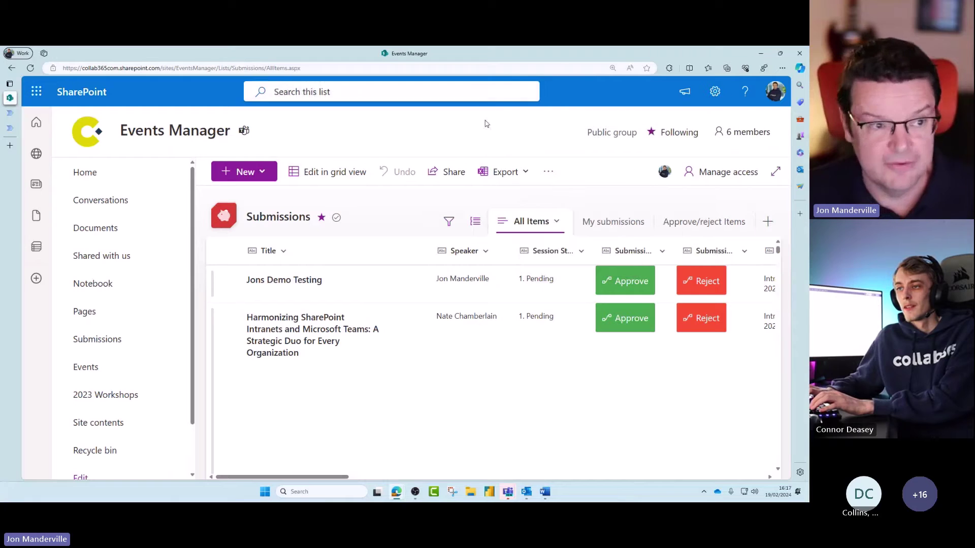
left_click(10, 114)
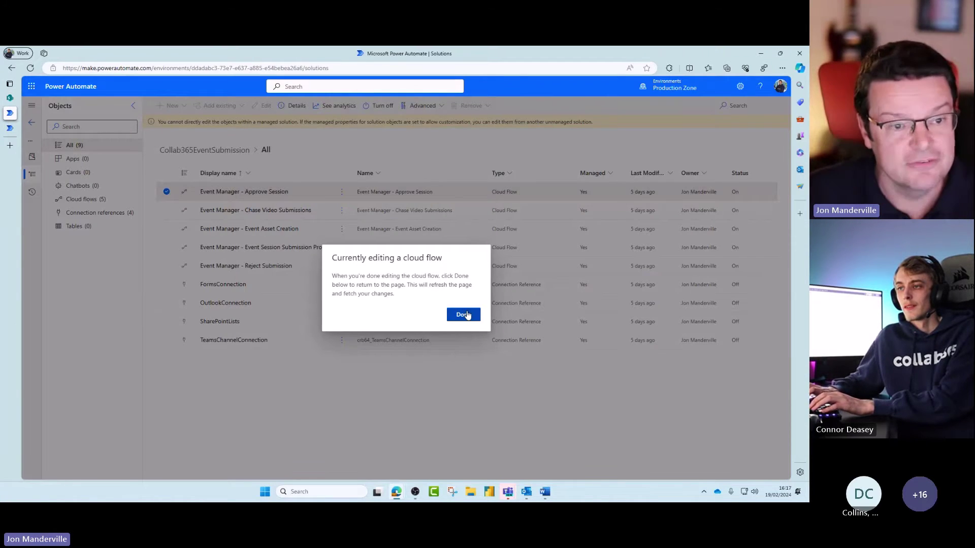
left_click(464, 314)
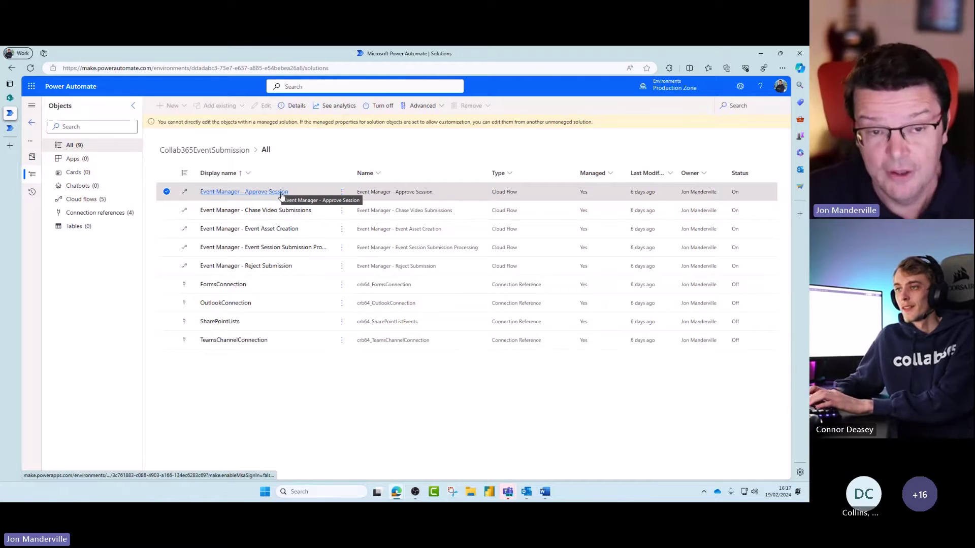
Step: Return to the SharePoint Submissions list and look through its Power Apps and Power Automate integration options
left_click(9, 98)
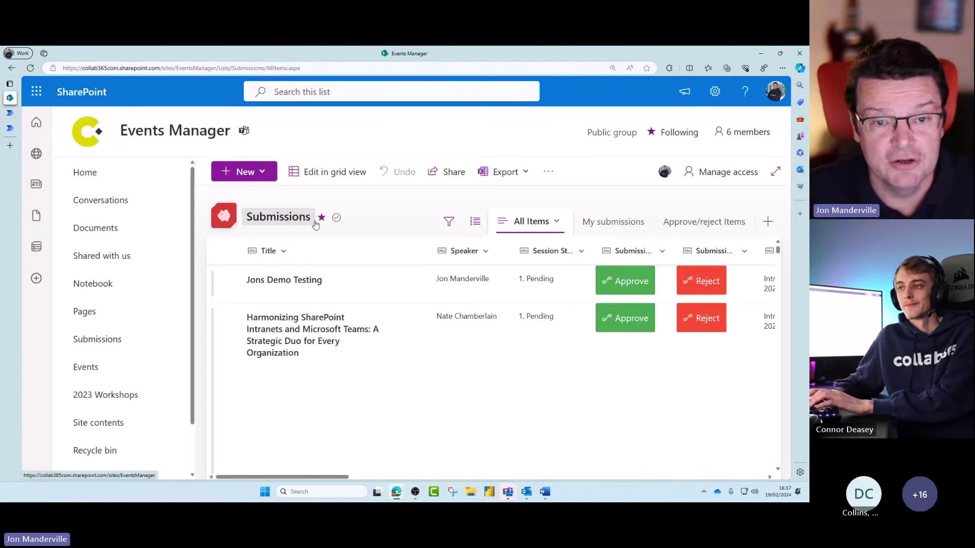
left_click(551, 174)
mouse_move(516, 218)
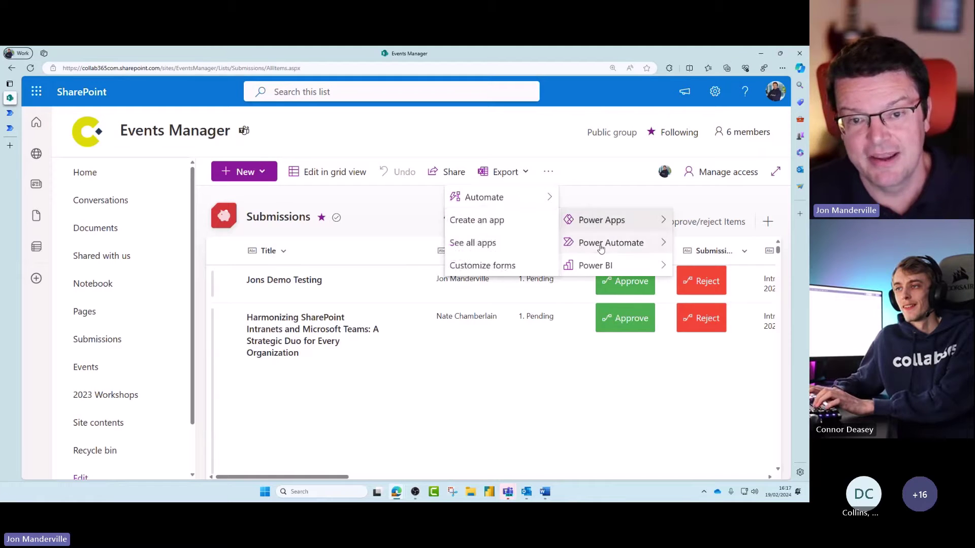
mouse_move(600, 243)
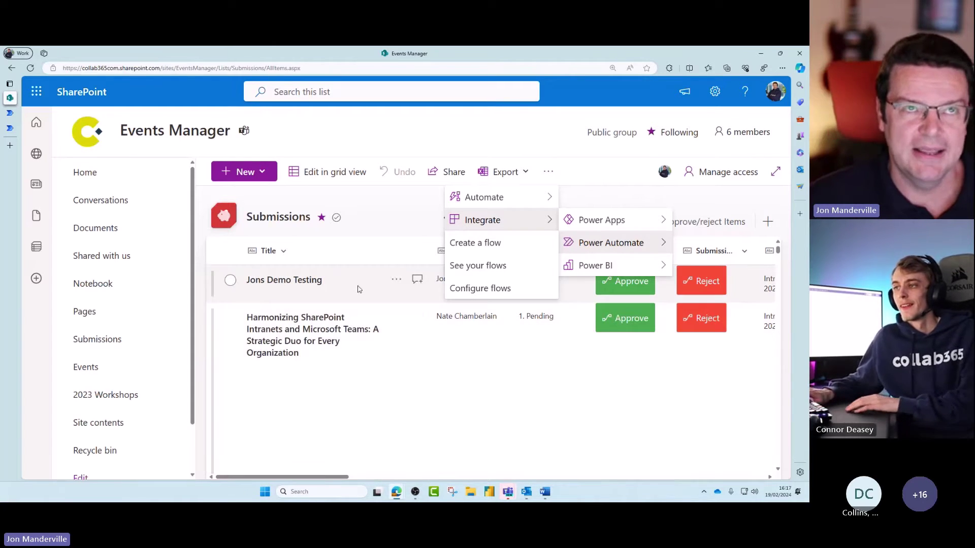
left_click(357, 290)
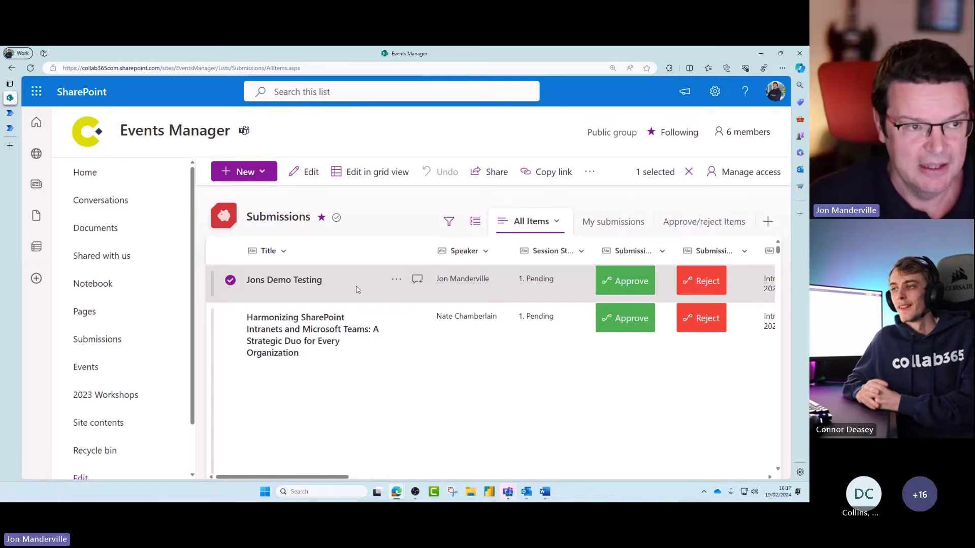
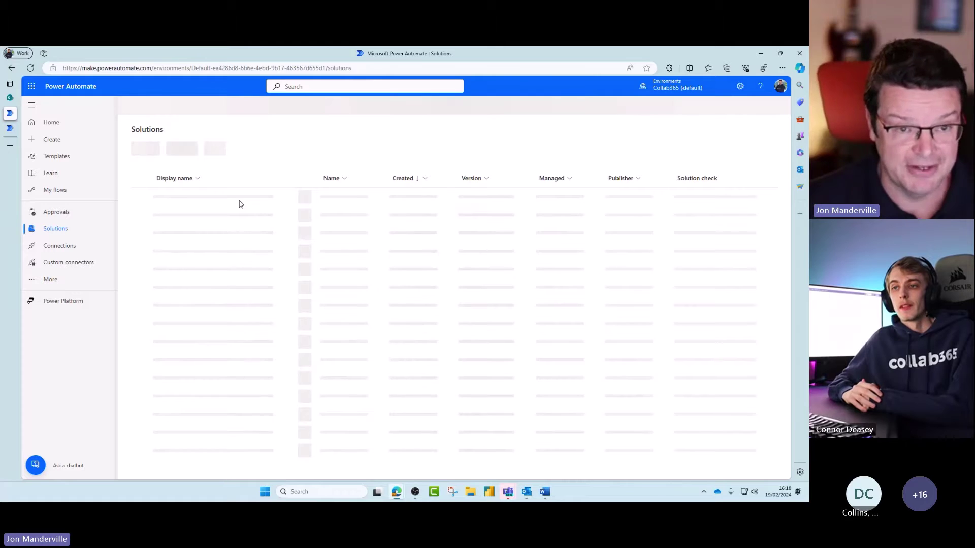
Step: Switch Power Automate to the Production Zone environment
left_click(667, 89)
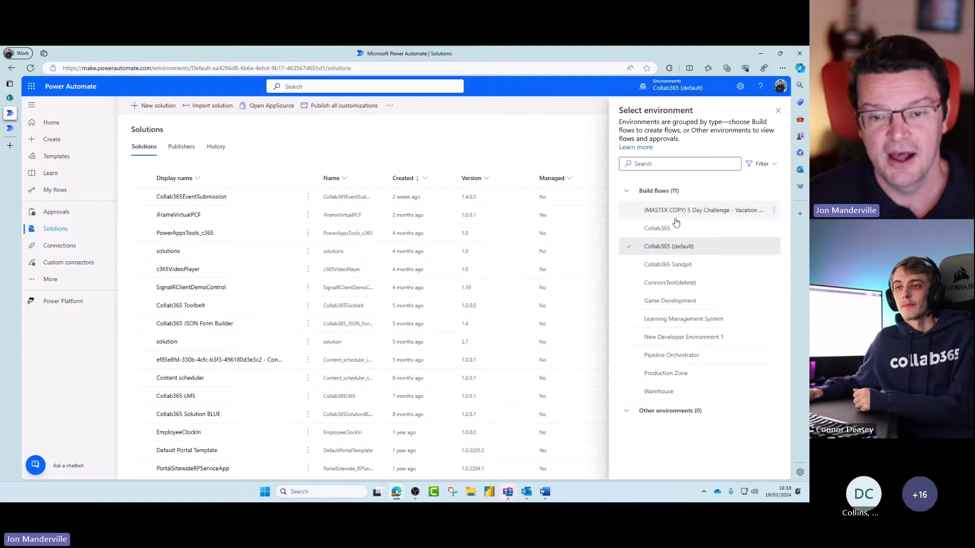
left_click(666, 374)
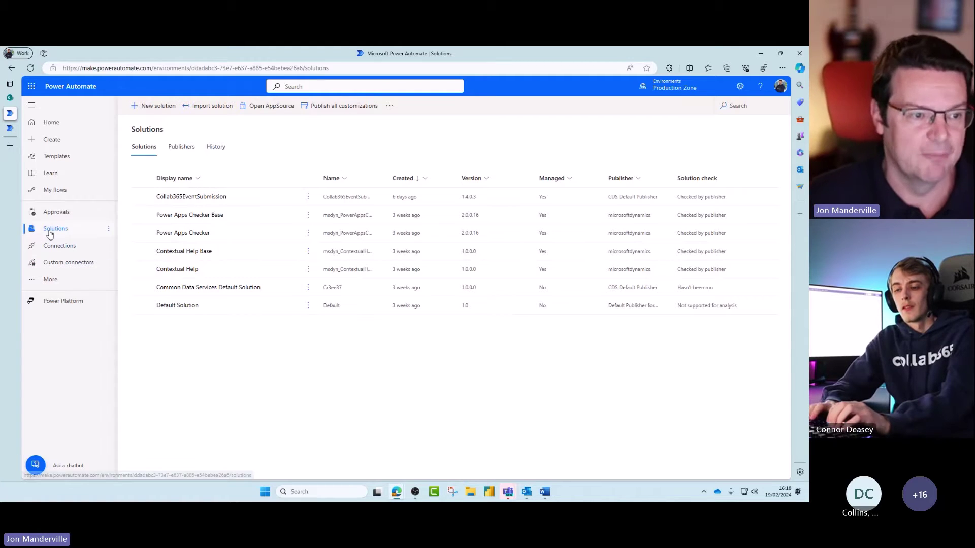
Step: Go back to the Submissions list and view the additional actions offered for the selected demo submission
mouse_move(16, 152)
left_click(16, 101)
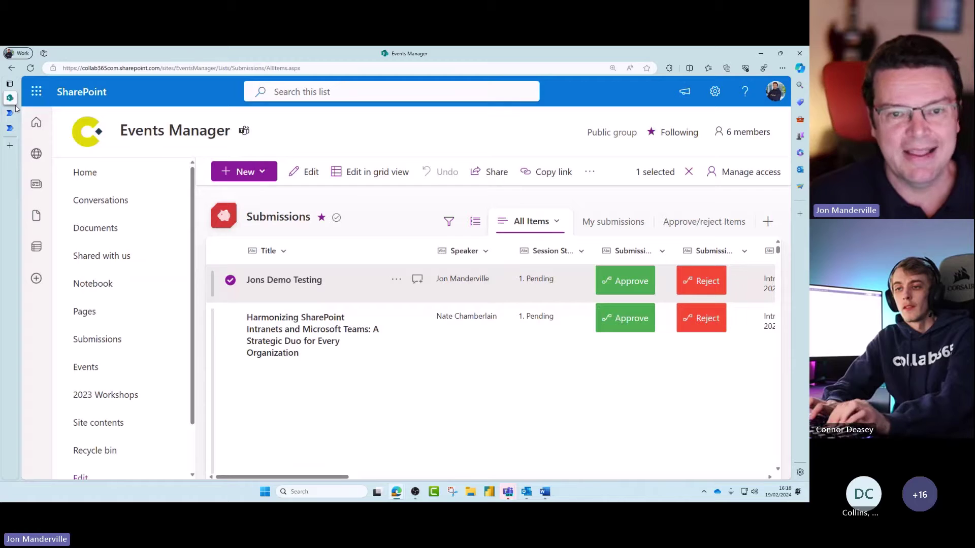
left_click(591, 173)
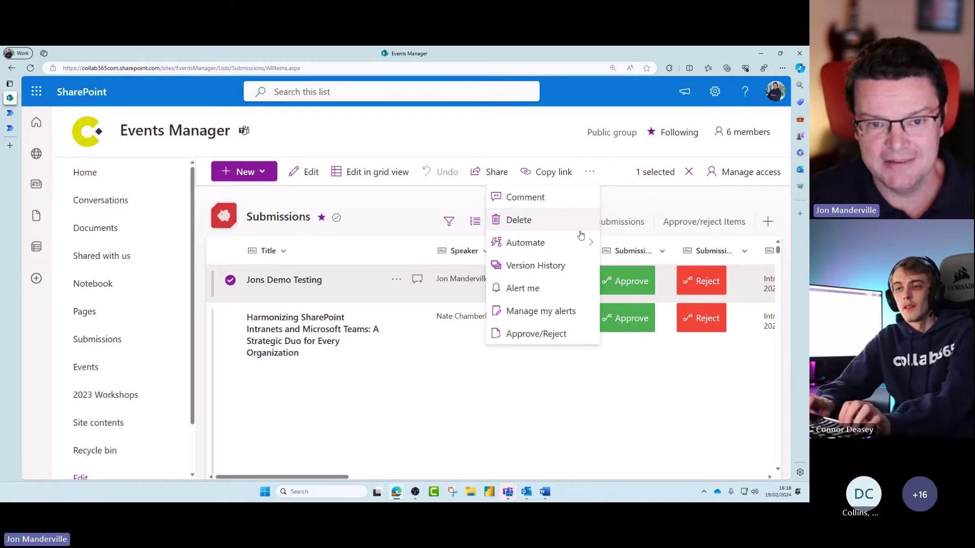
left_click(591, 174)
left_click(589, 172)
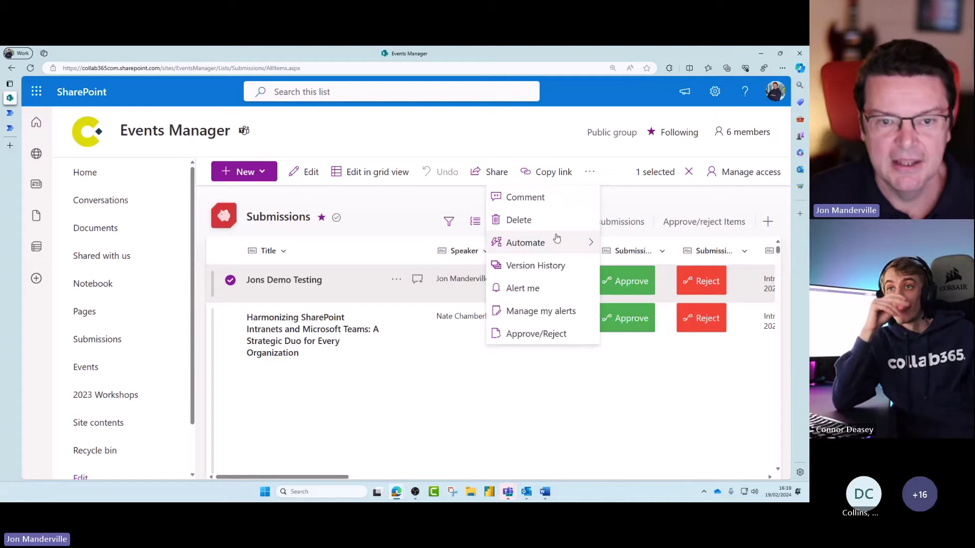
left_click(655, 173)
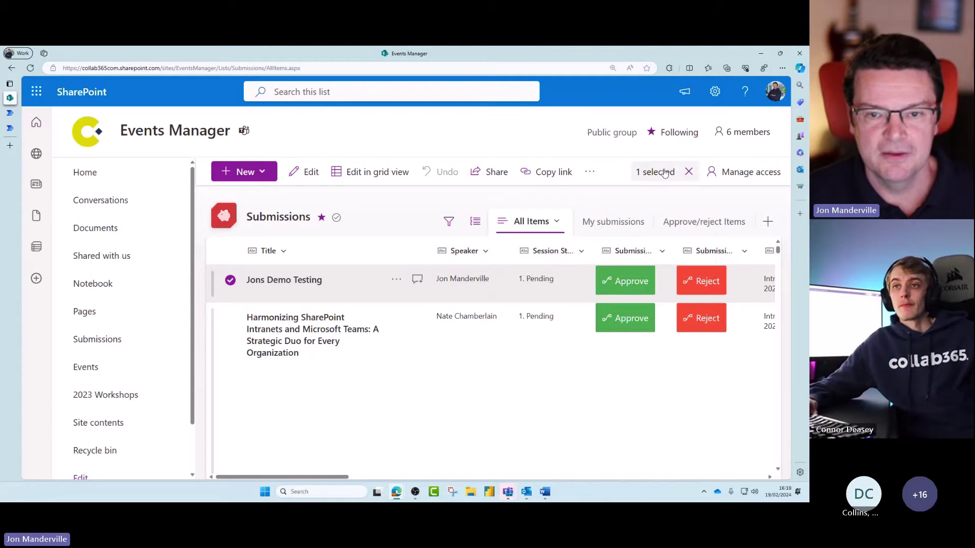
Step: Clear the item selection and view the flow options for the whole Submissions list, leaving no item selected
left_click(688, 172)
left_click(548, 172)
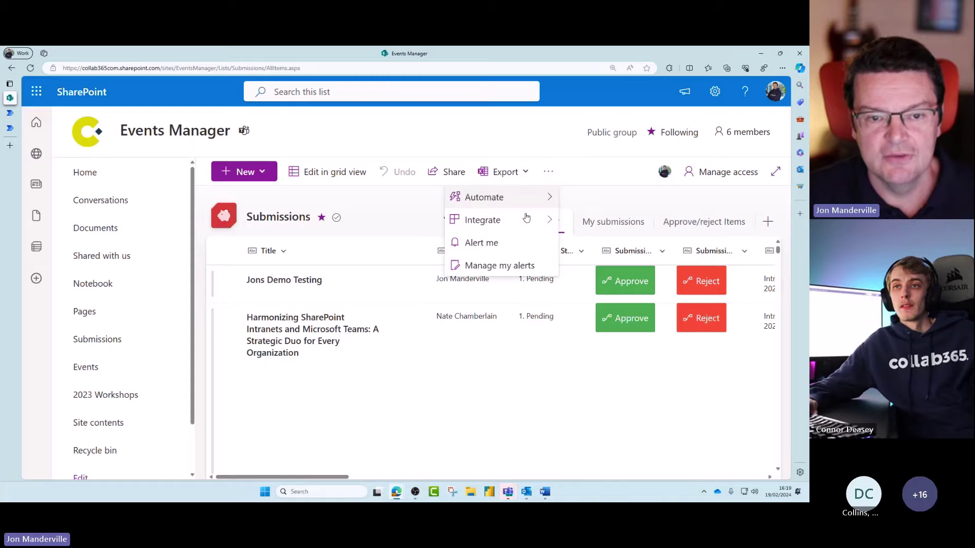
mouse_move(515, 220)
mouse_move(598, 244)
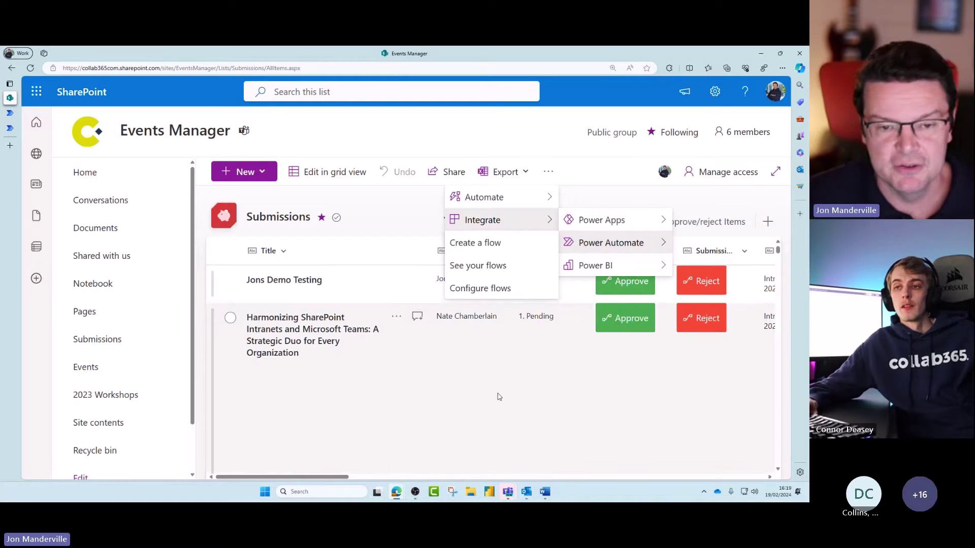
left_click(464, 432)
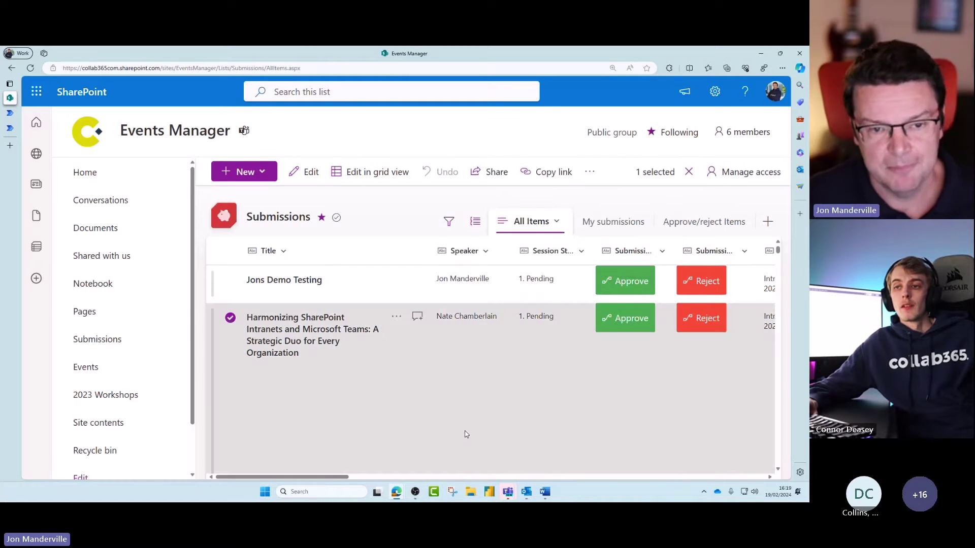
left_click(229, 320)
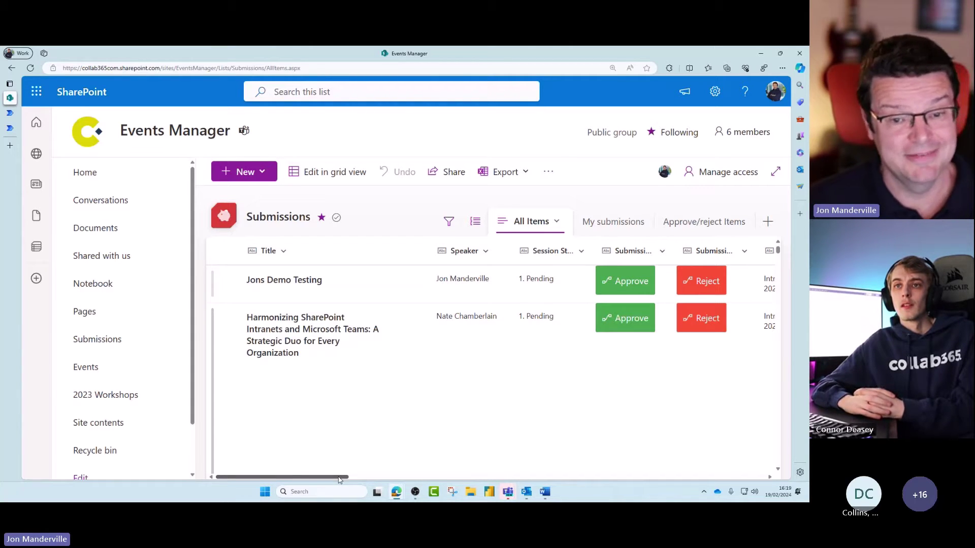
Step: Reduce the page zoom to 125% and bring the approve and reject columns of the Submissions list into view
mouse_move(339, 480)
left_mouse_down()
mouse_move(358, 478)
mouse_move(341, 479)
left_mouse_up()
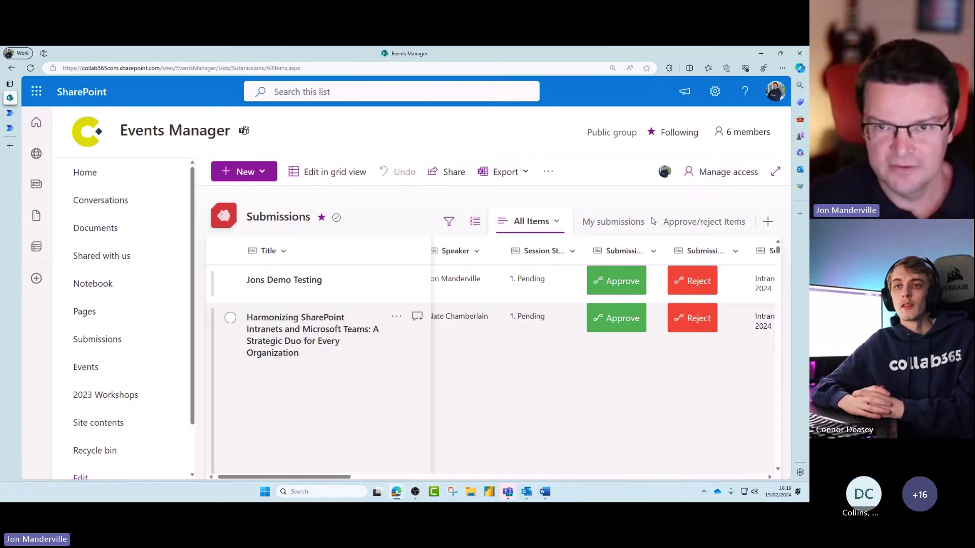
left_click(783, 68)
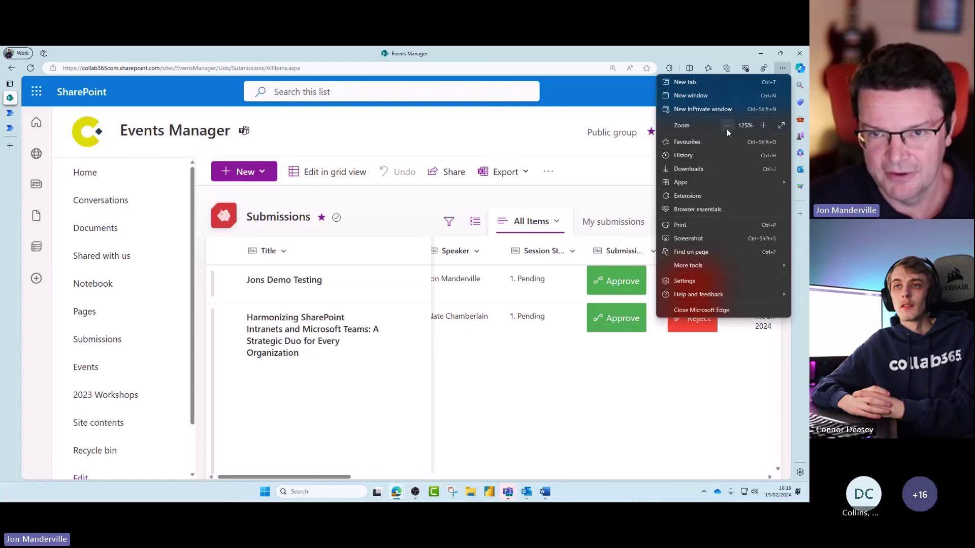
left_click(727, 125)
left_click_drag(311, 477, 327, 479)
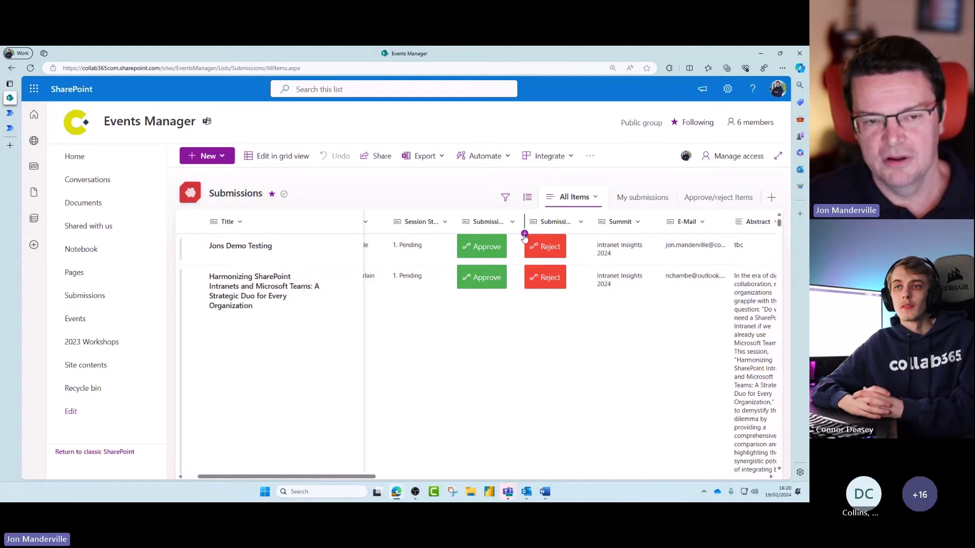
Step: Review the column types offered for a new column between the approve and reject columns, leaving without creating one
left_click(524, 234)
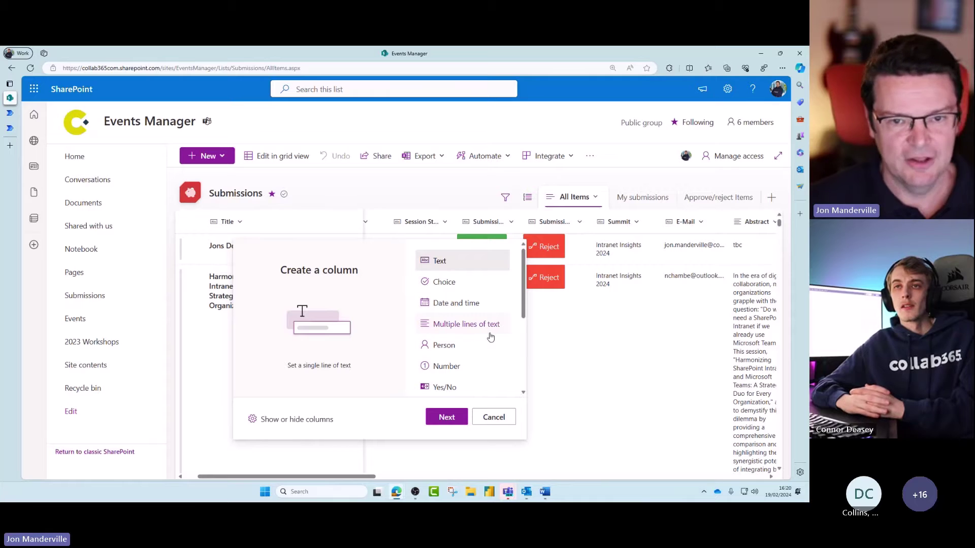
scroll(490, 336, "down", 2)
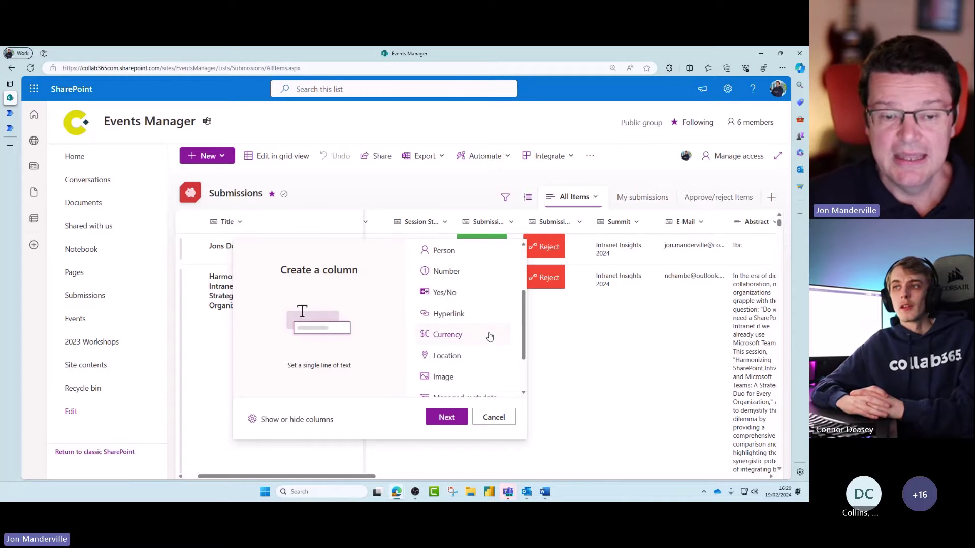
scroll(489, 337, "up", 3)
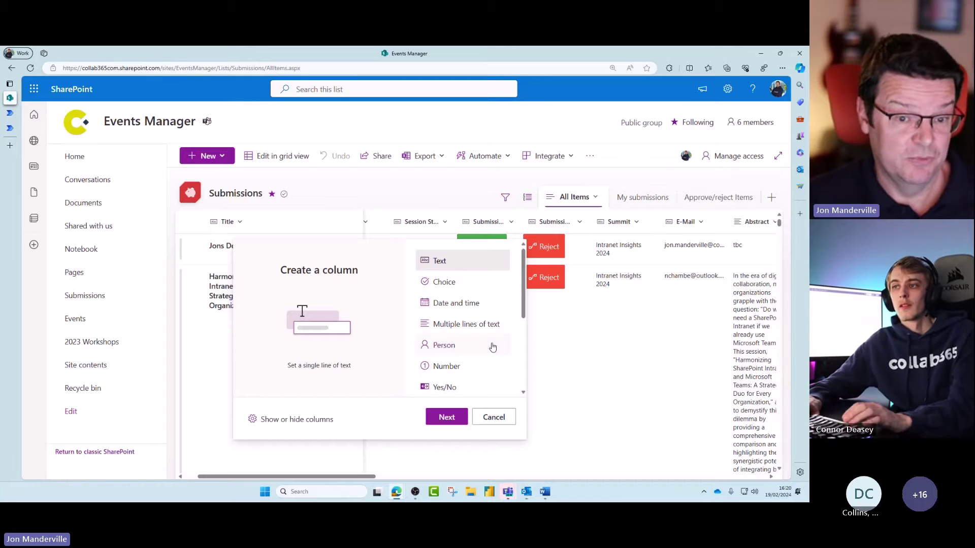
scroll(493, 347, "down", 1)
scroll(492, 347, "down", 2)
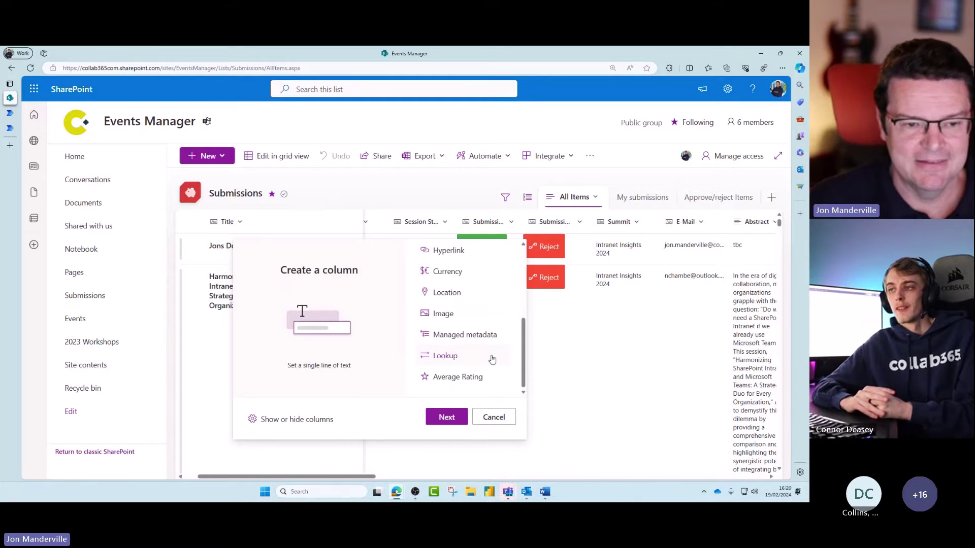
scroll(490, 350, "up", 3)
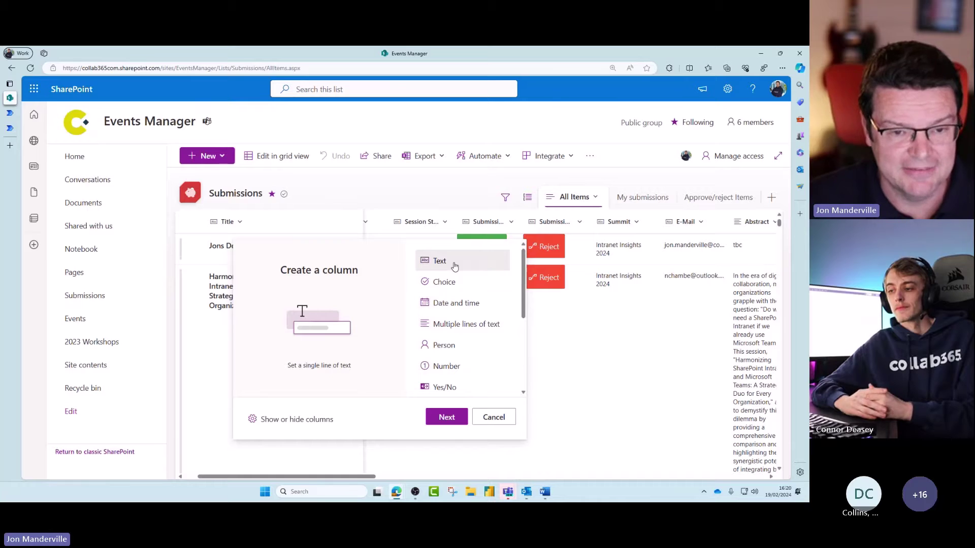
scroll(489, 310, "down", 3)
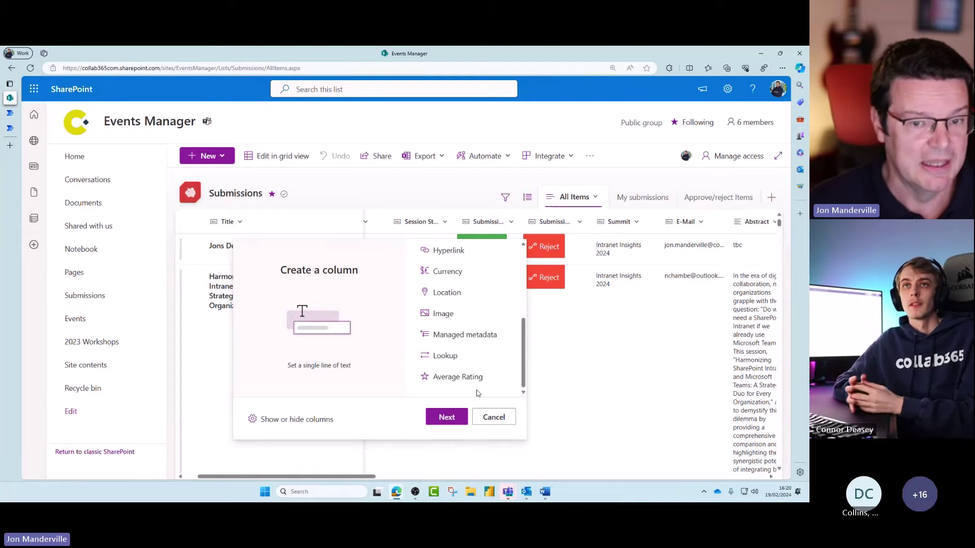
left_click(358, 199)
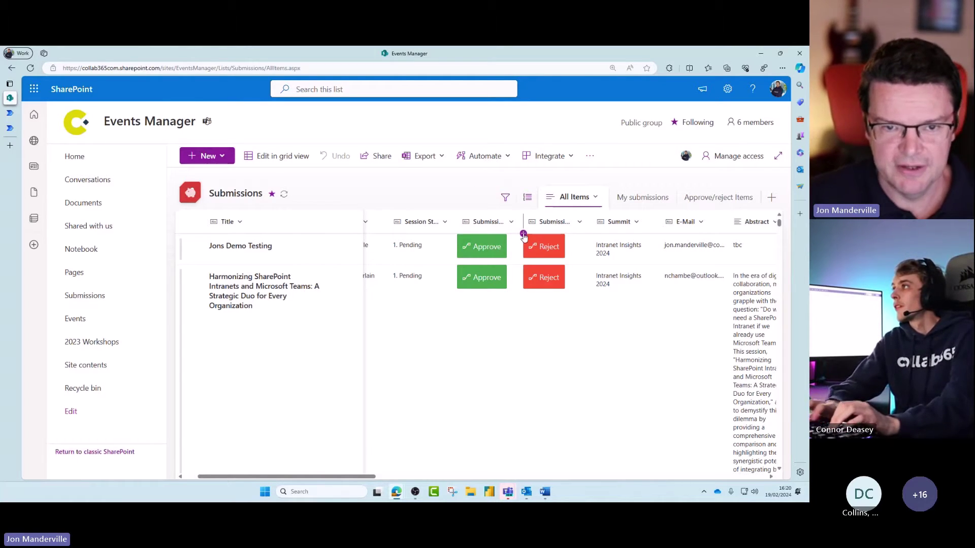
Step: Start a new single-line text column between the approve and reject columns and name it JSON Column
left_click(522, 233)
scroll(465, 377, "down", 2)
scroll(464, 377, "down", 1)
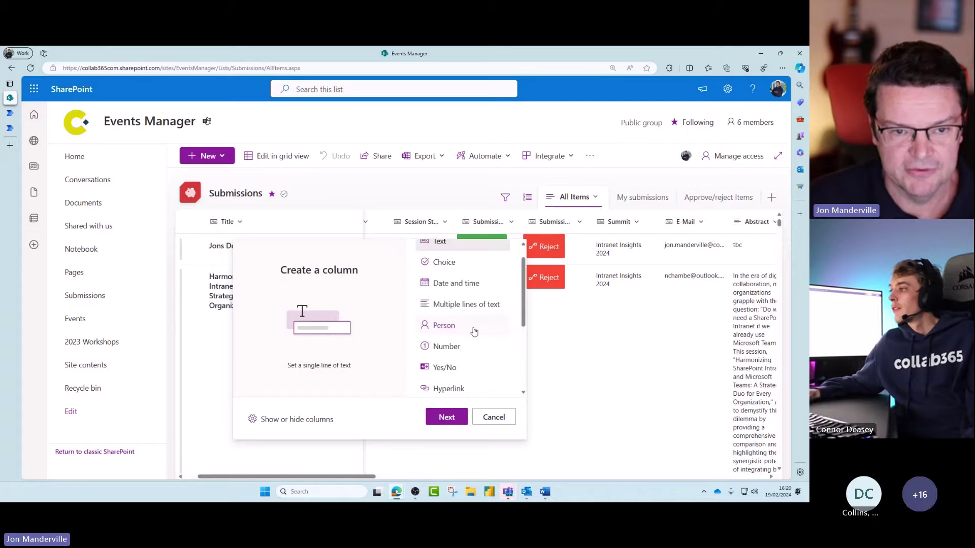
scroll(447, 391, "up", 3)
scroll(447, 391, "down", 3)
left_click(446, 418)
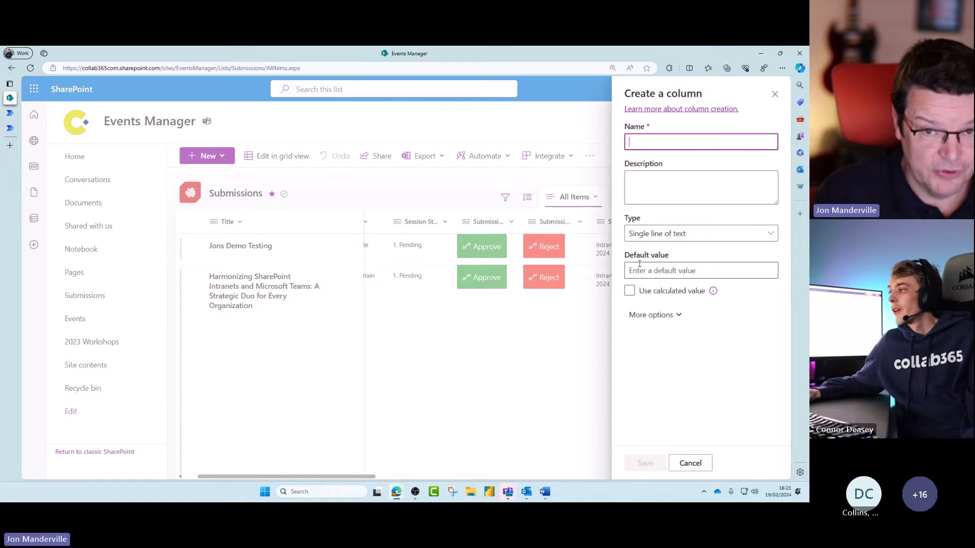
type("JSON ")
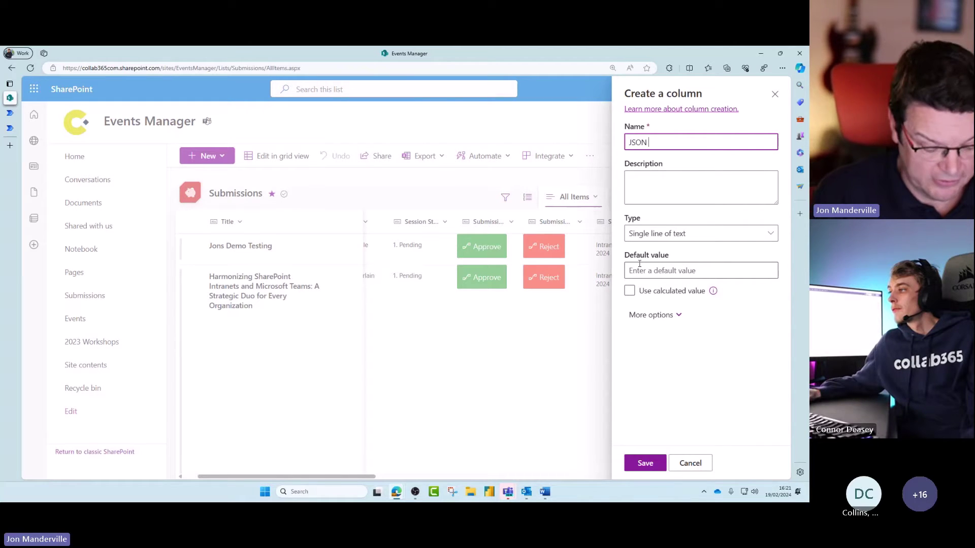
type("Colum")
key("BackSpace")
key("BackSpace")
key("BackSpace")
key("BackSpace")
type("o")
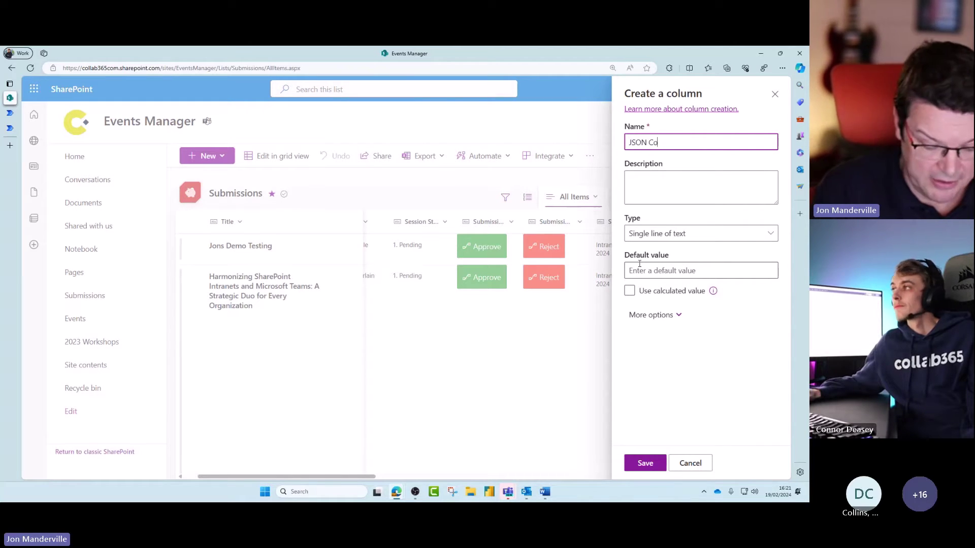
type("lu")
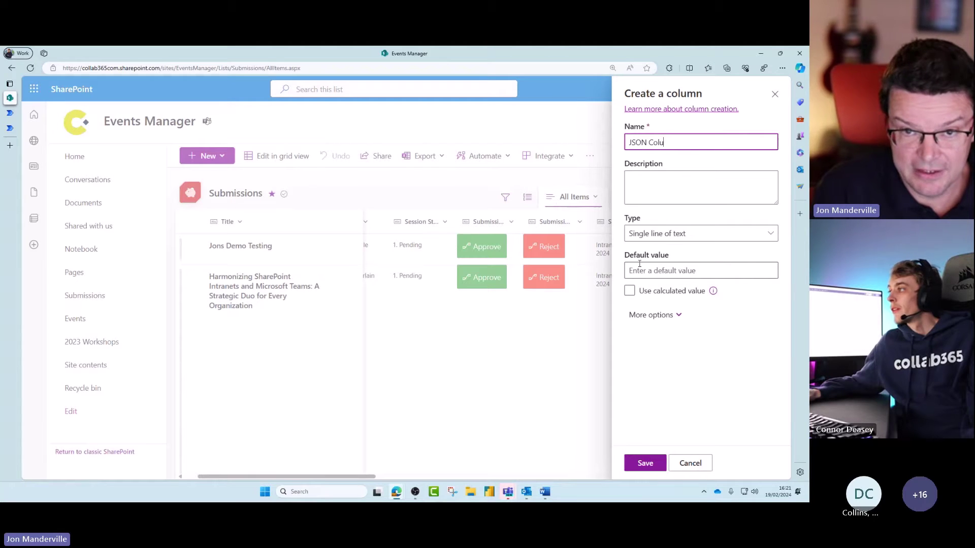
type("mn")
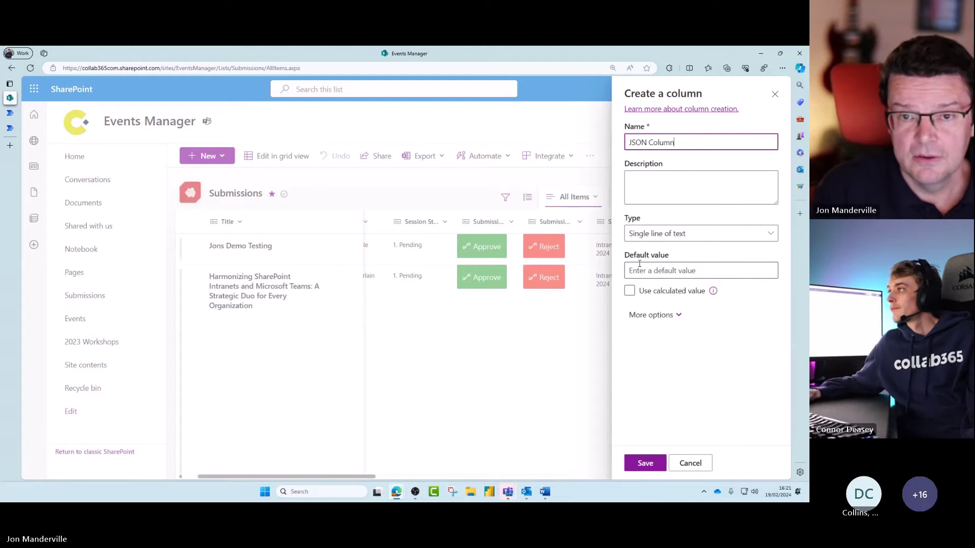
Step: Give JSON Column a calculated default value of =" " and save the column
left_click(703, 193)
left_click(707, 234)
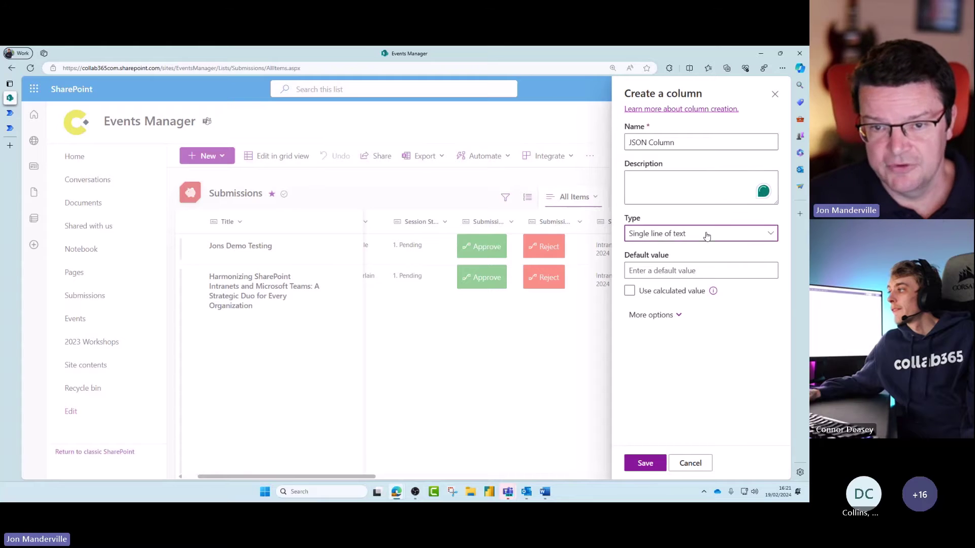
left_click(706, 235)
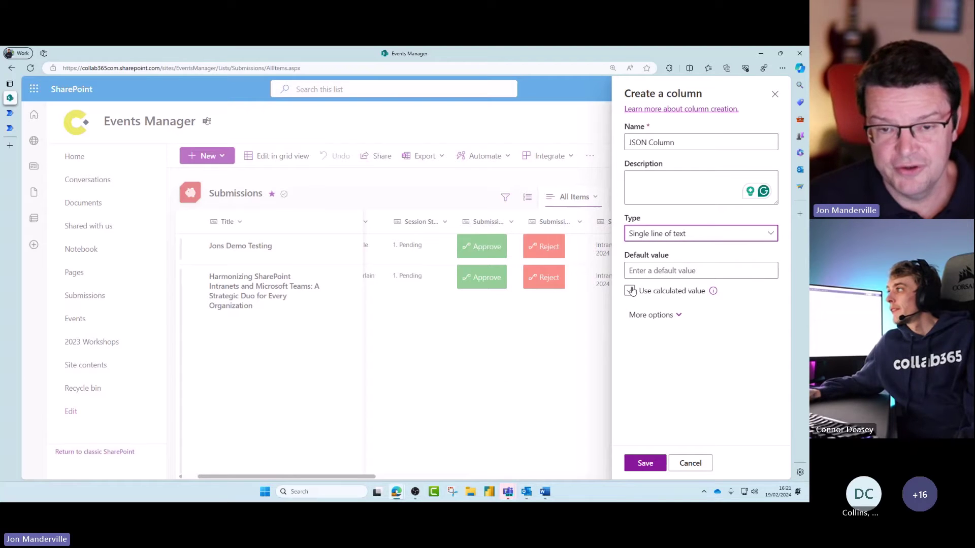
left_click(629, 291)
left_click(646, 271)
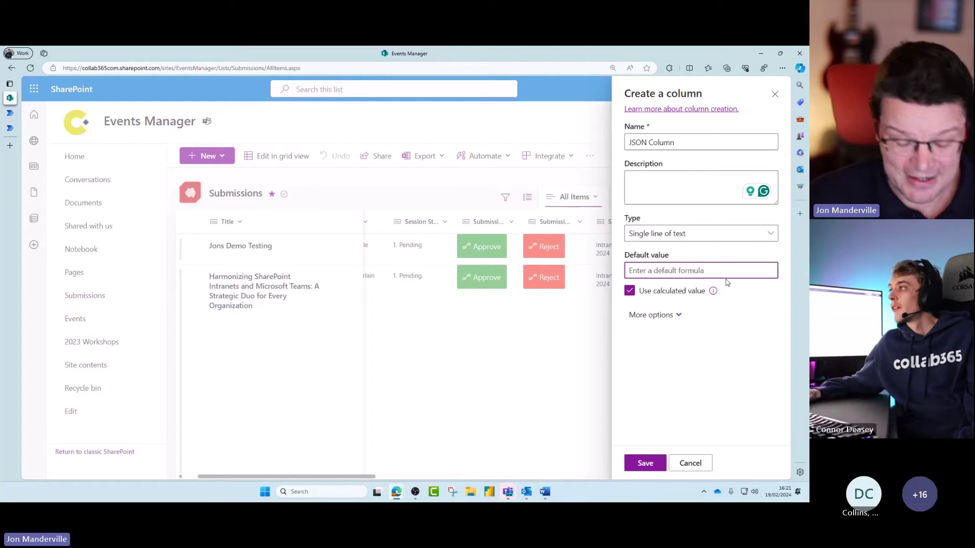
left_click(678, 315)
left_click(678, 275)
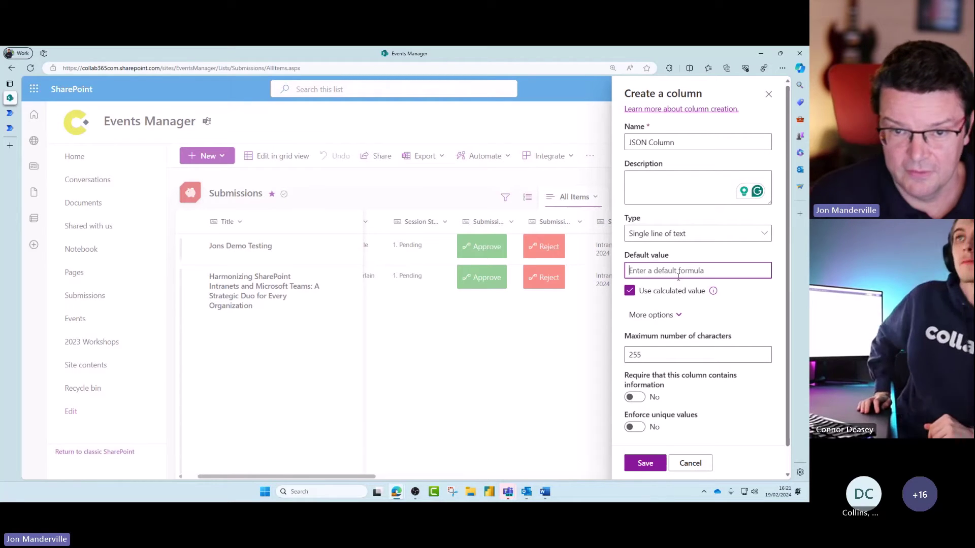
type("=\" \"")
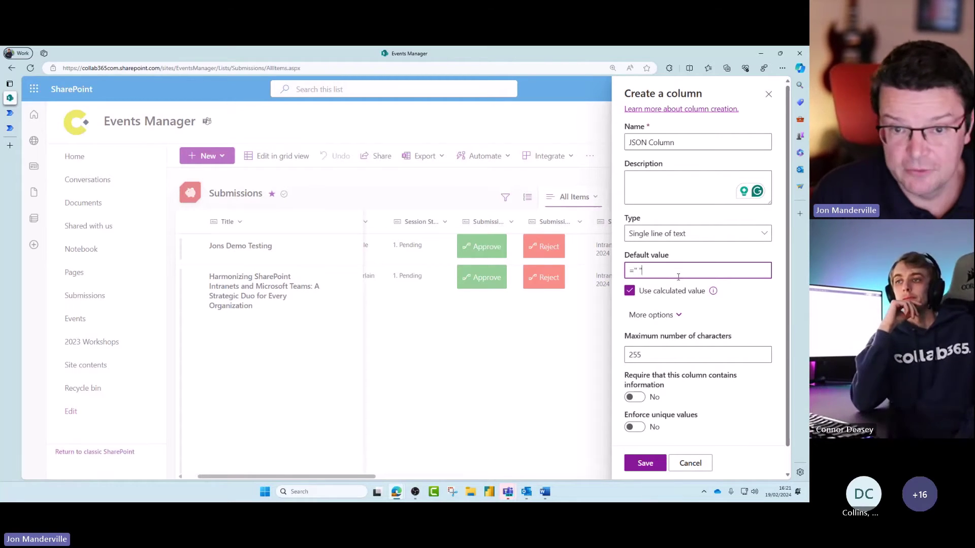
left_click(653, 466)
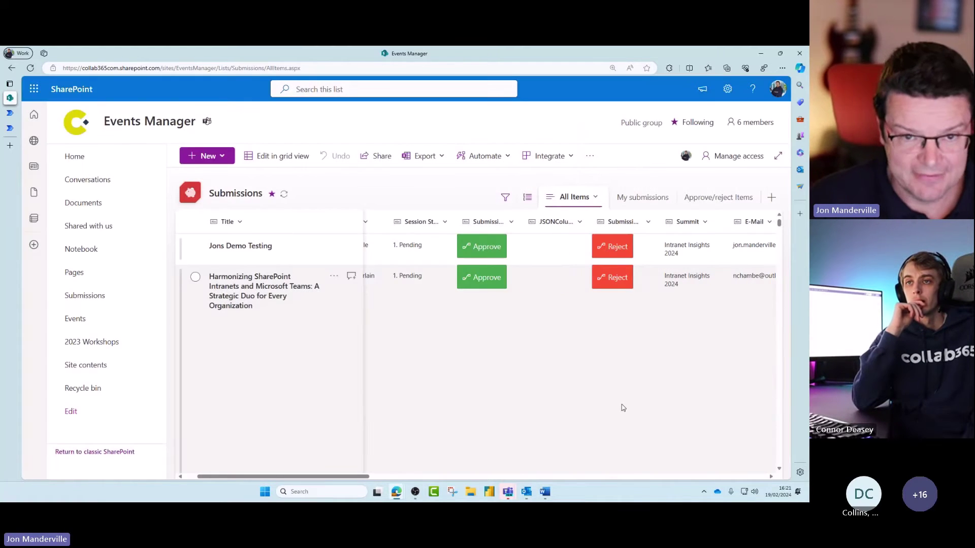
left_click(580, 221)
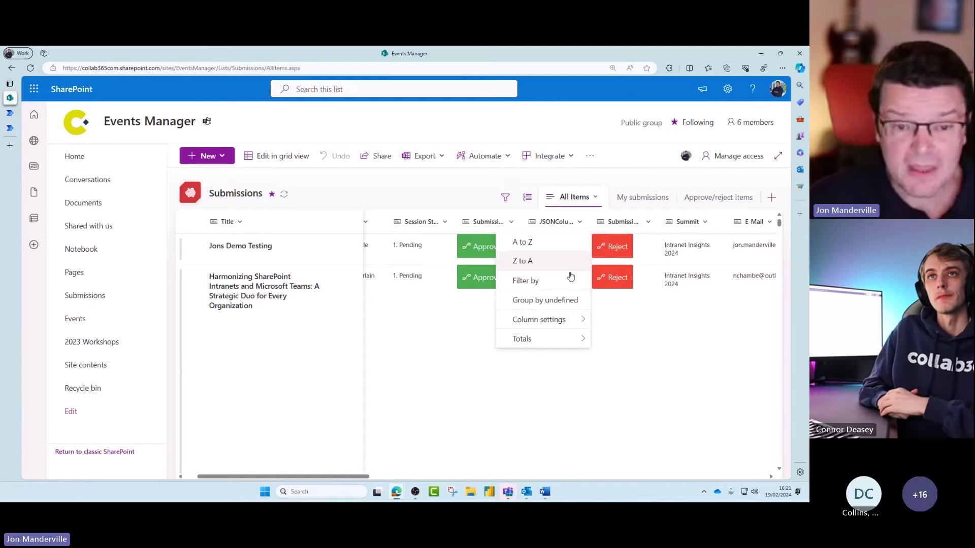
mouse_move(557, 322)
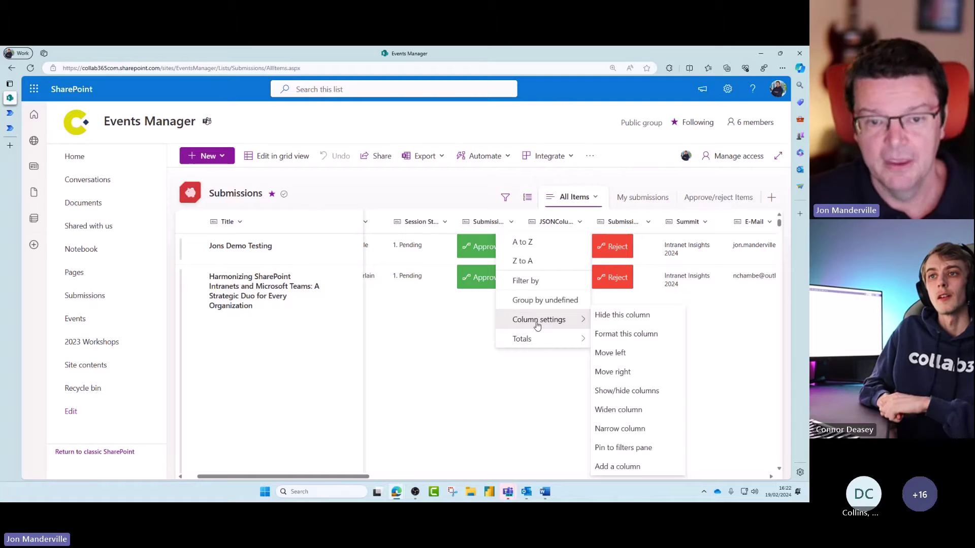
left_click(419, 388)
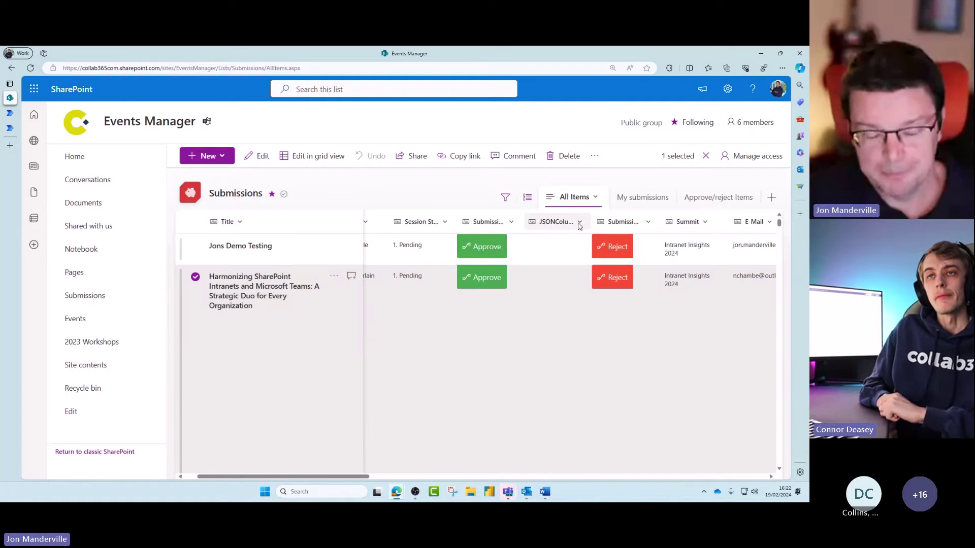
Step: Open the formatting of JSON Column and switch it to the advanced JSON editor
left_click(579, 223)
mouse_move(561, 320)
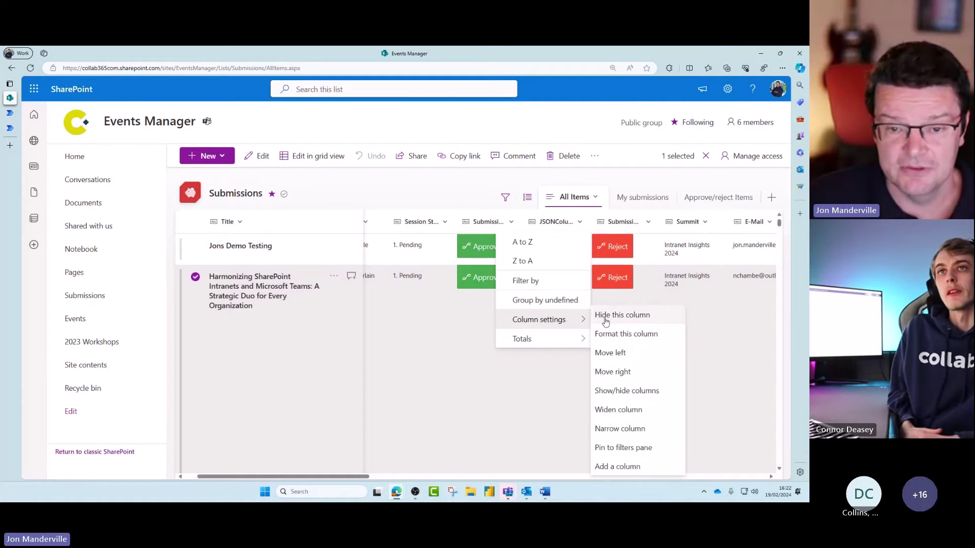
left_click(632, 335)
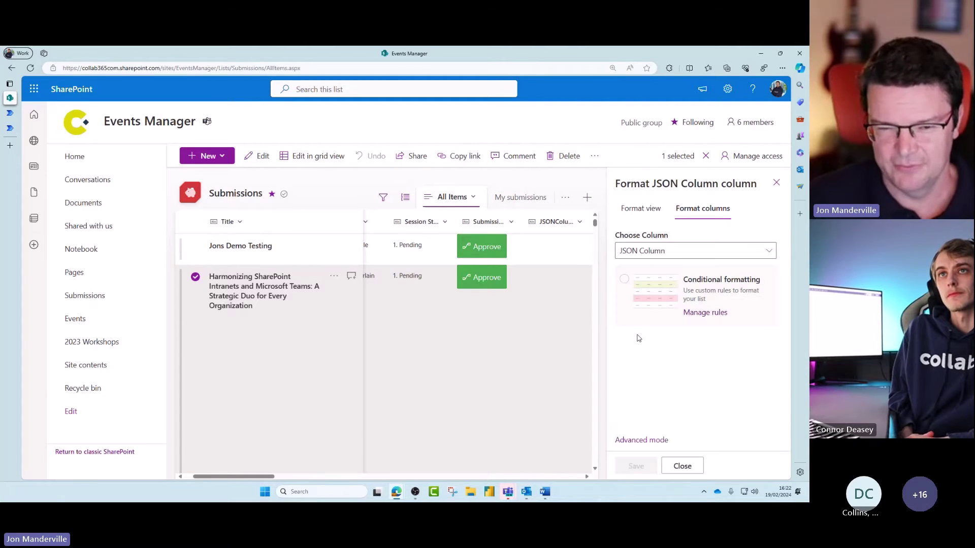
left_click(642, 440)
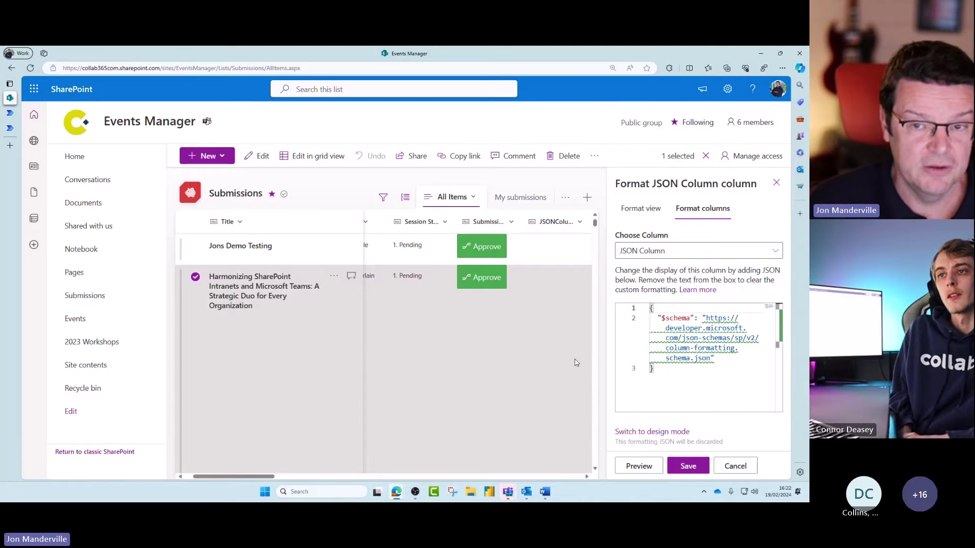
Step: Ask Copilot in the browser sidebar to write the JSON for a SharePoint column that launches a Power Automate flow from the row
left_click(800, 68)
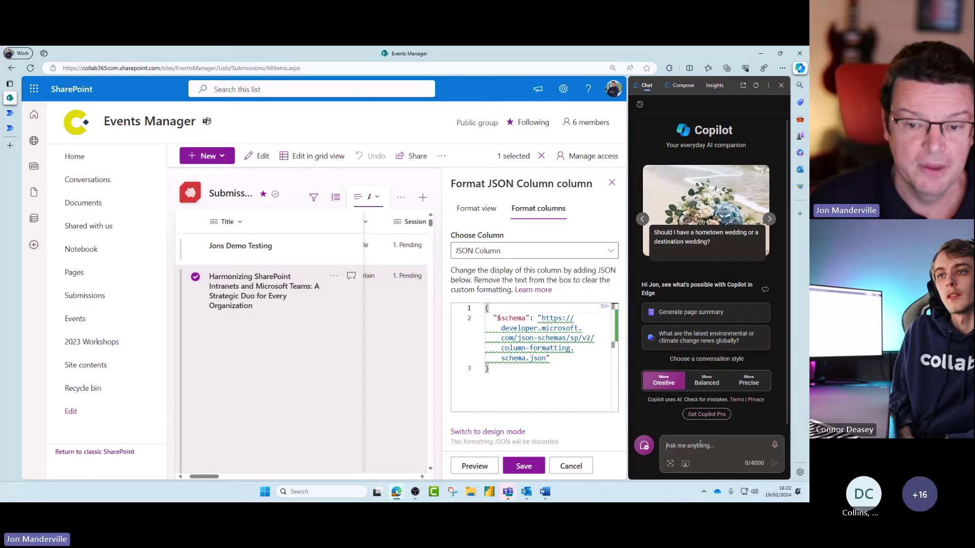
key("alt+Tab")
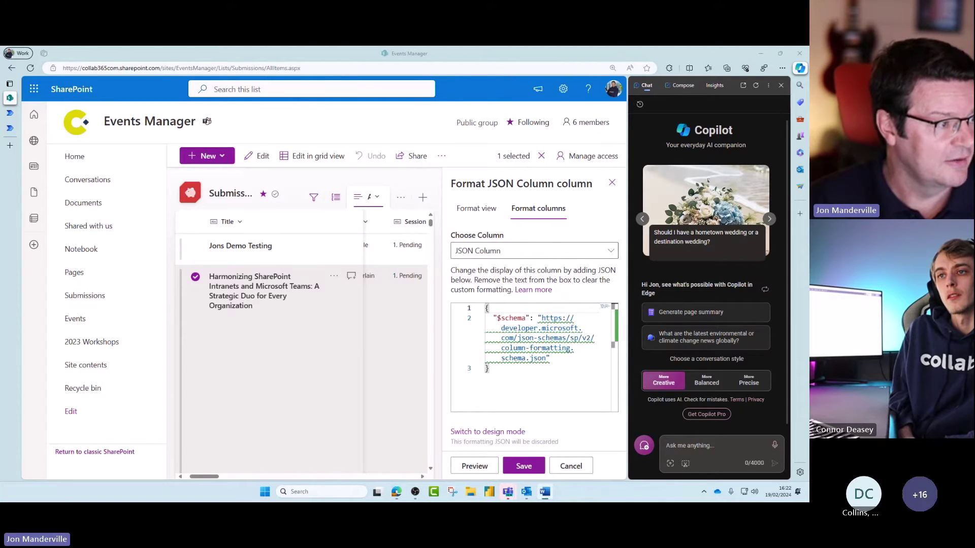
left_click(722, 445)
type("write the JSON to place into a sharepoint column to allow me to launch a power automate flow from the row")
key("Return")
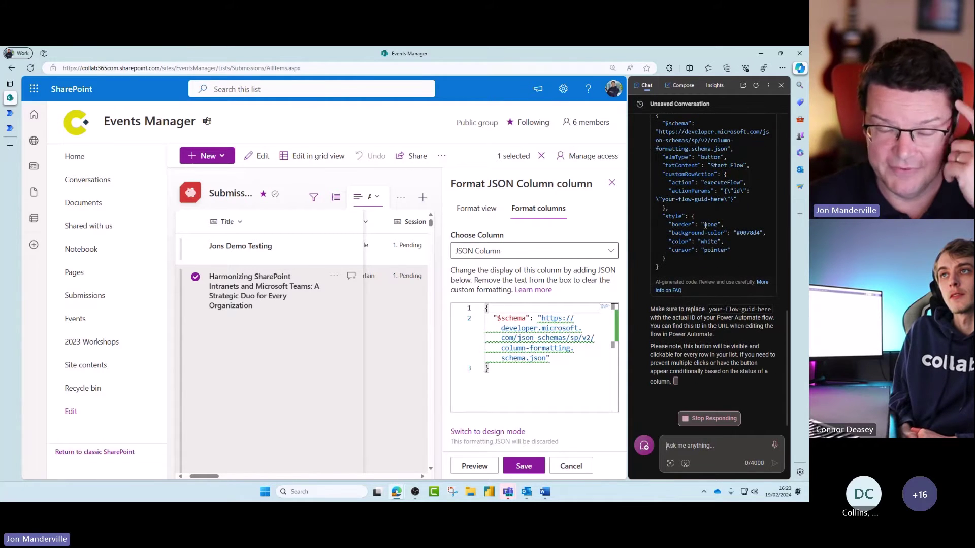
Step: Copy the JSON generated by Copilot and replace the whole formatting code of JSON Column with it
scroll(716, 248, "up", 3)
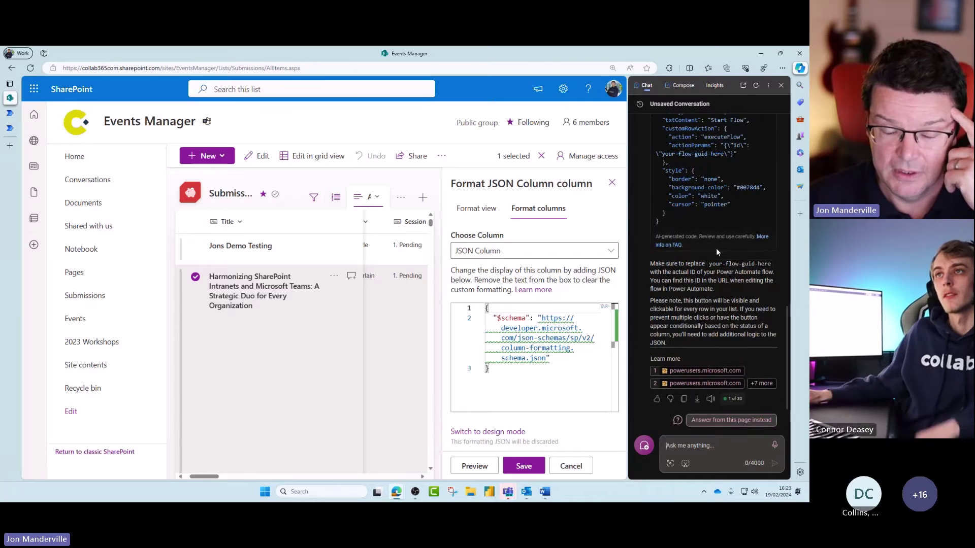
scroll(716, 247, "down", 3)
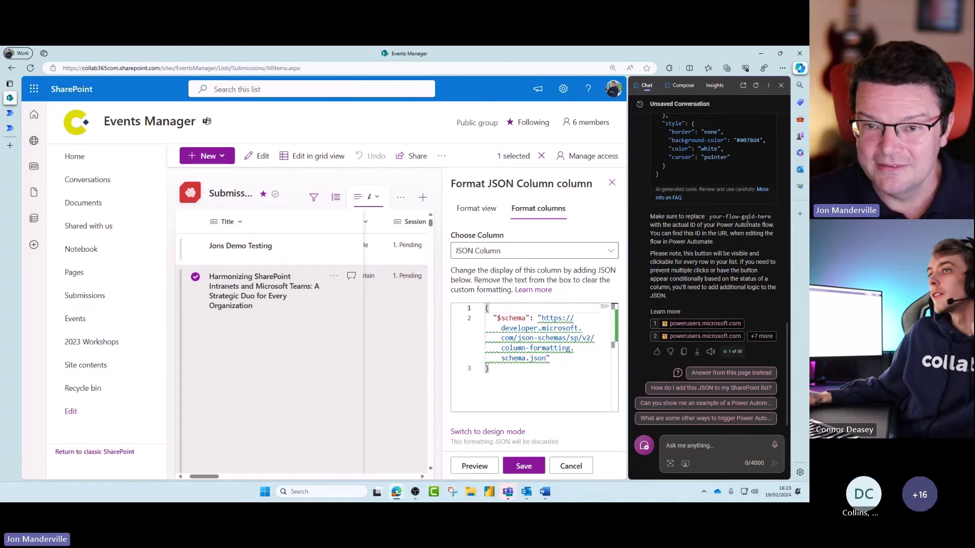
left_click_drag(768, 217, 710, 219)
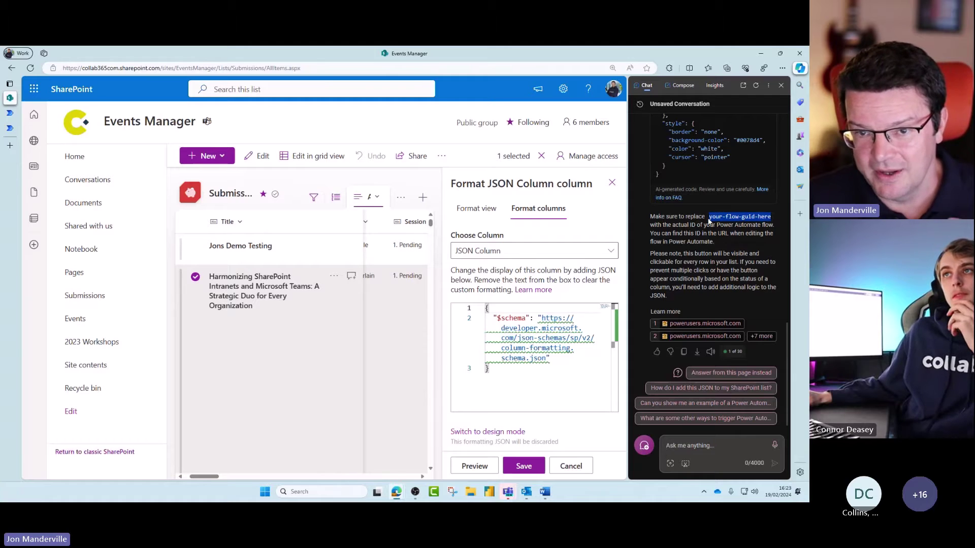
scroll(705, 244, "up", 3)
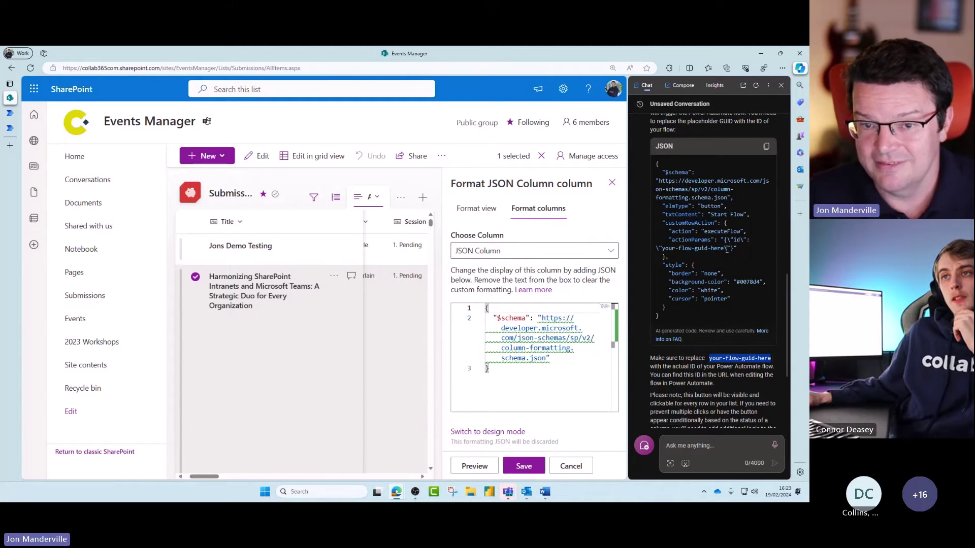
left_click(766, 146)
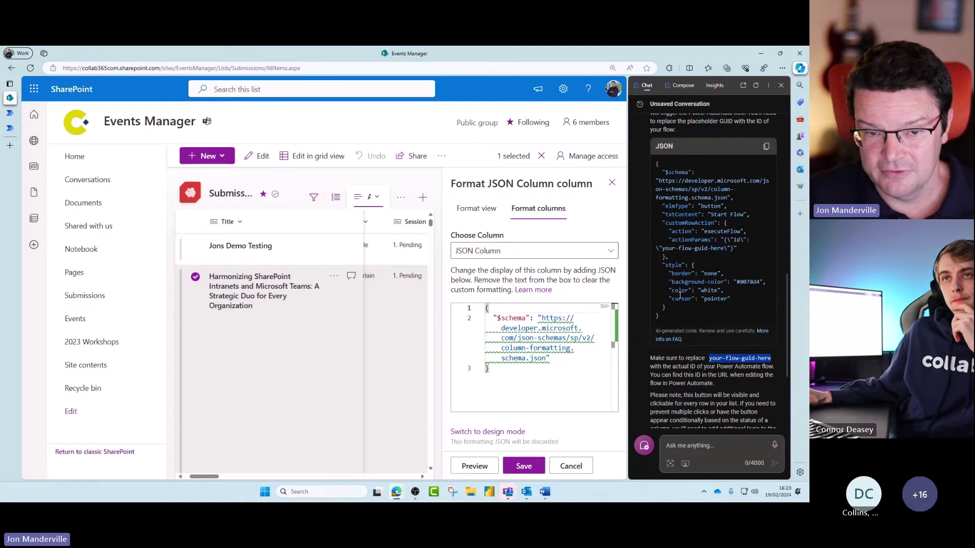
key("ctrl+a")
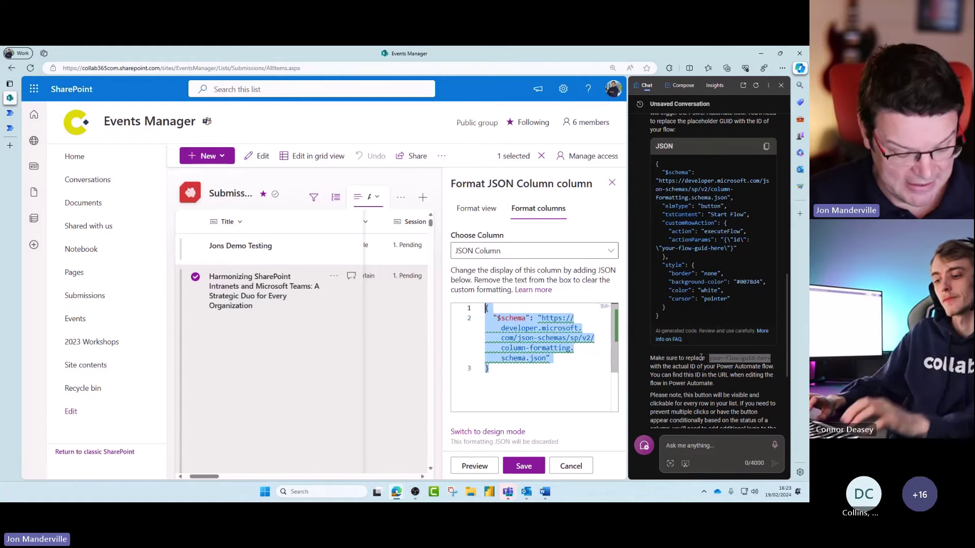
key("ctrl+v")
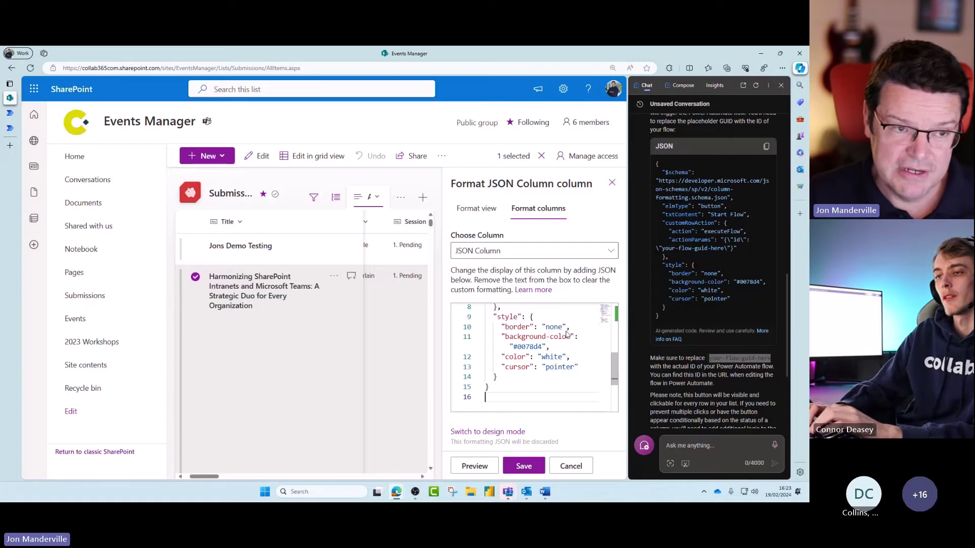
Step: Break the formatting JSON on purpose by removing the closing quotation mark after the border value none
left_click(600, 326)
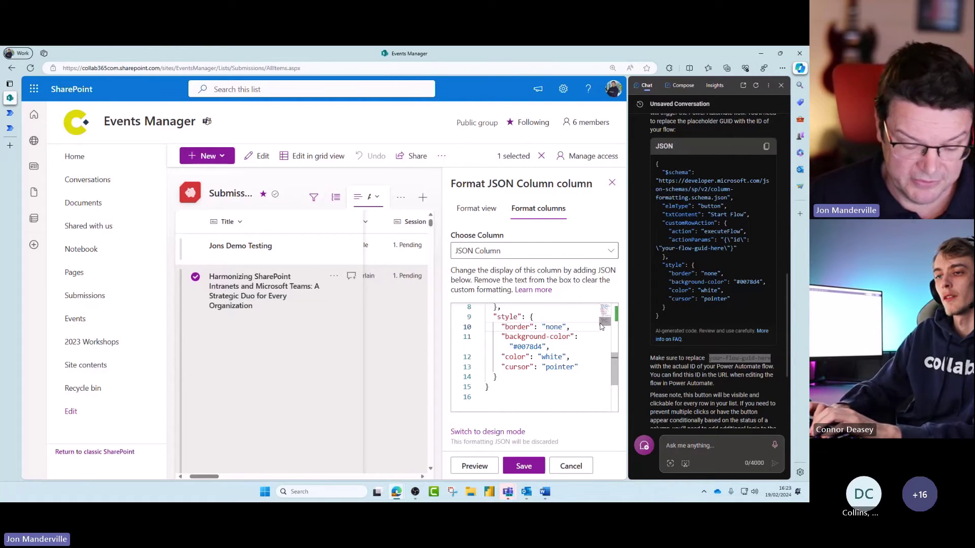
key("BackSpace")
key("BackSpace")
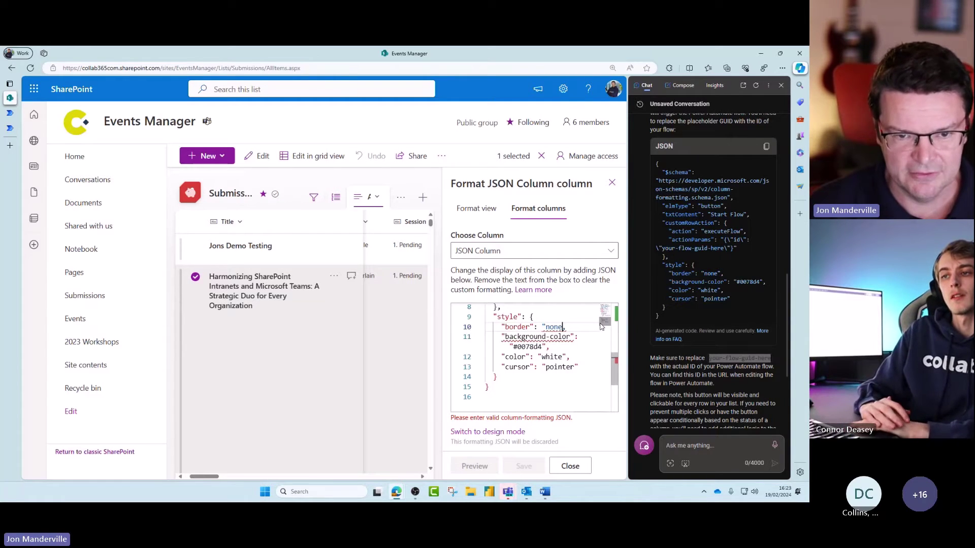
scroll(547, 358, "up", 3)
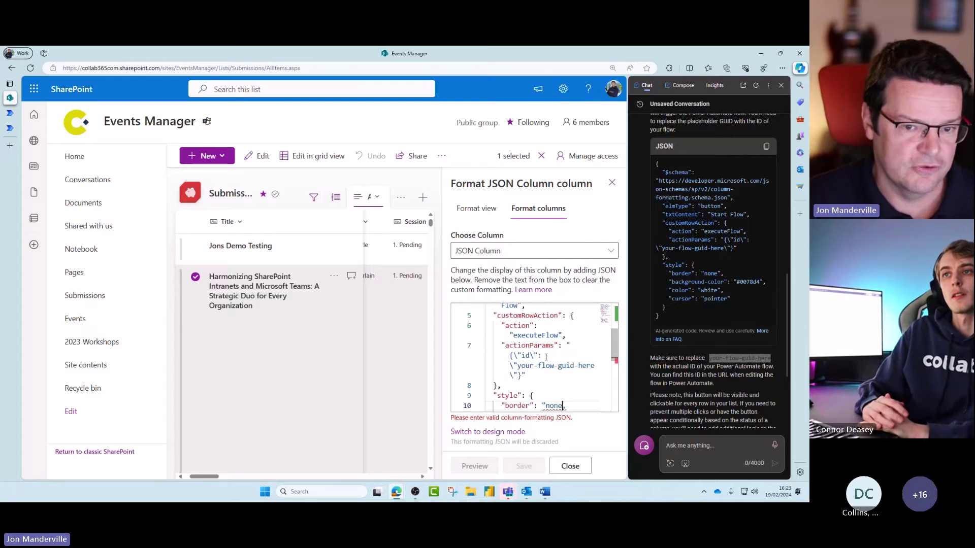
scroll(546, 358, "down", 3)
type(",")
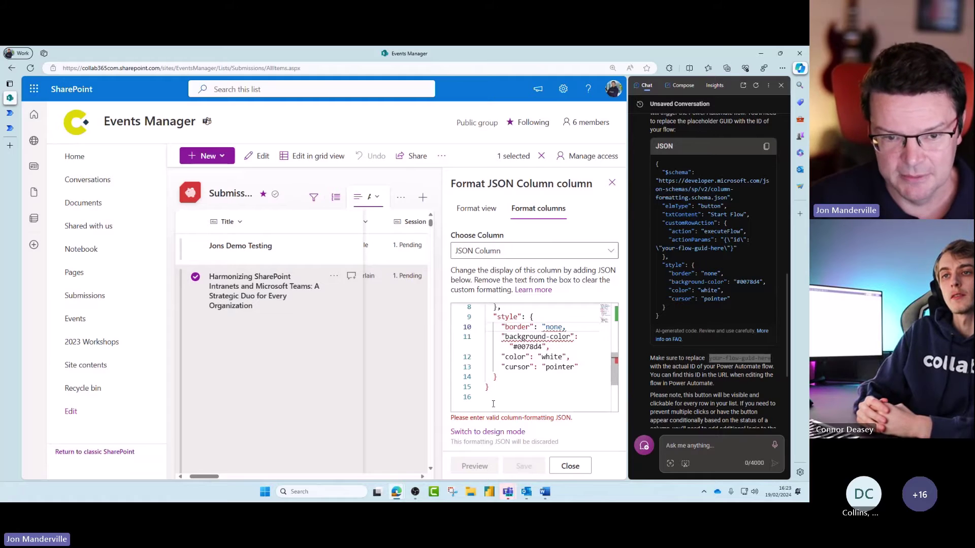
Step: Copy the whole broken formatting code and send it to Copilot with the request "fix this JSON for me"
left_click_drag(492, 388, 475, 284)
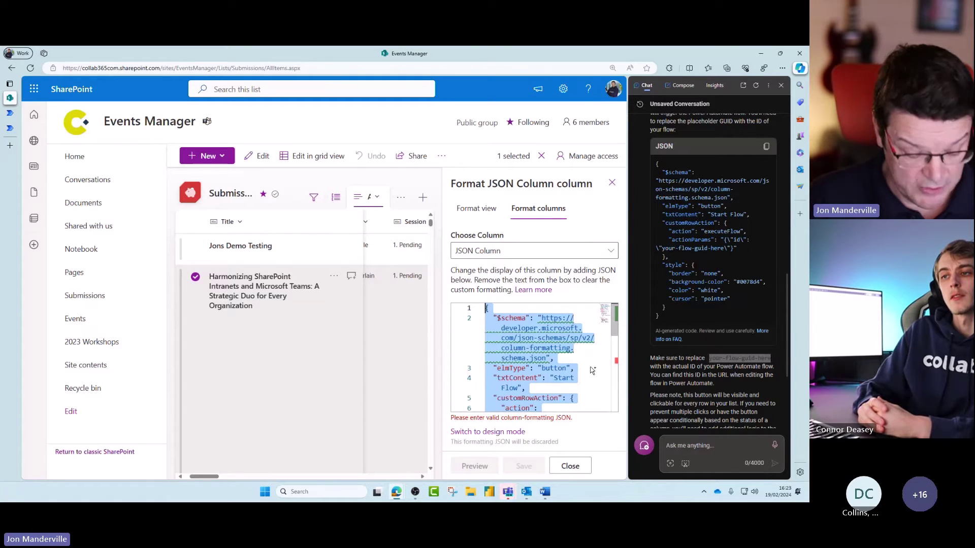
left_click(704, 443)
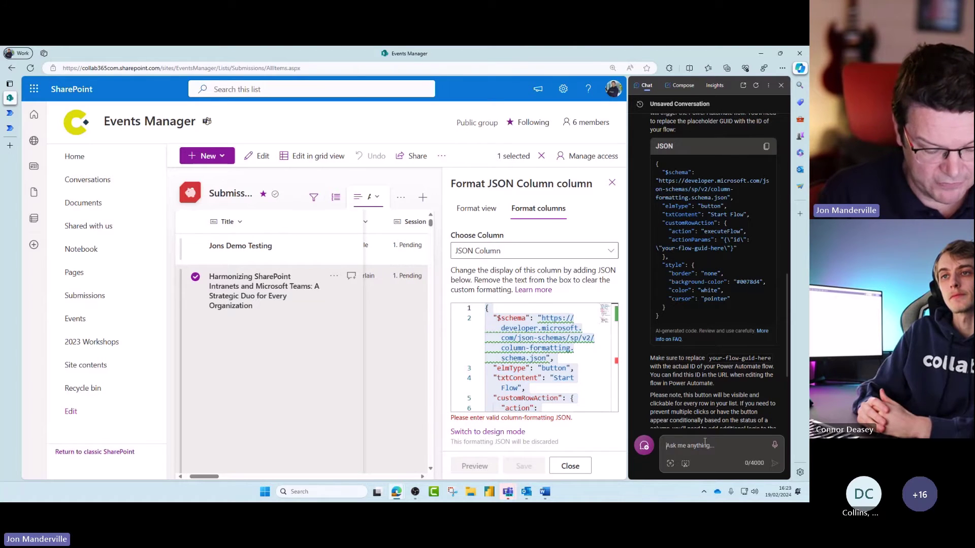
type("fix this ")
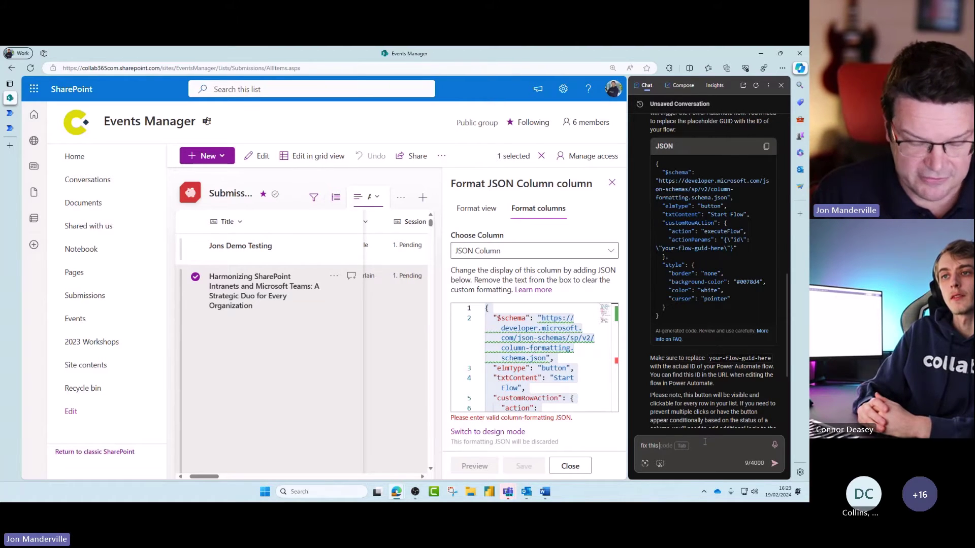
type("JSON f")
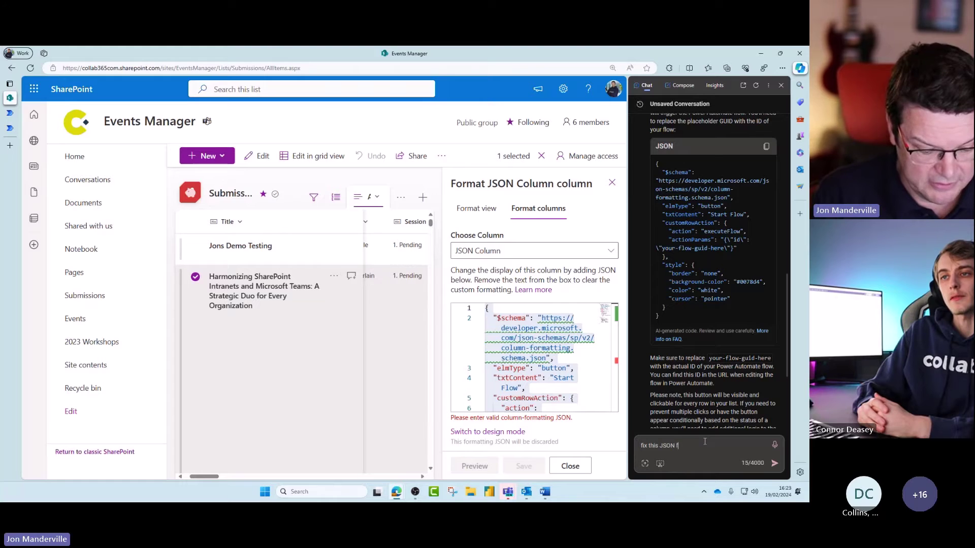
type("or n")
type("e ''")
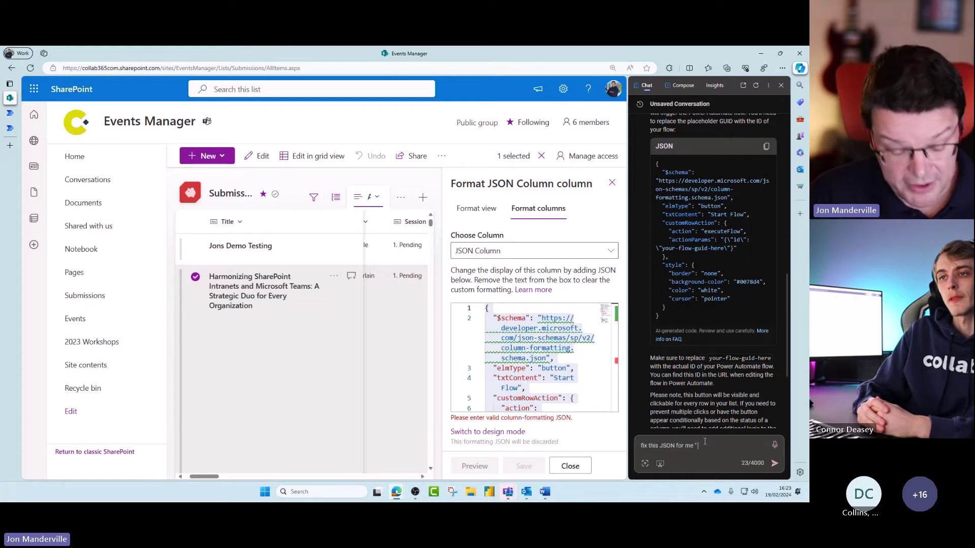
type("{   \"$schema\": \"https://developer.microsoft.com/json-schemas/sp/v2/column-formatting.schema.json\",   \"elmType\": \"button\",   \"txtContent\": \"Start Flow\",   \"customRowAction\": {     \"action\": \"executeFlow\",     \"actionParams\": \"{\\\"id\\\": \\\"your-flow-guid-here\\\"}\"   },   \"style\": {     \"border\": \"none\",     \"background-color\": \"#0078d4\",     \"color\": \"white\",     \"cursor\": \"pointer\"   } }")
key("Return")
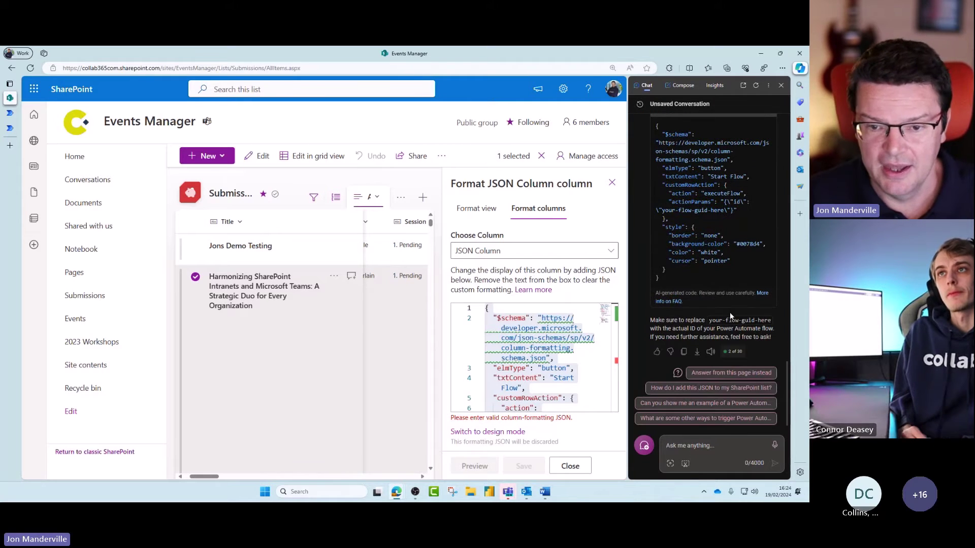
Step: Copy Copilot's corrected JSON, replace the whole formatting code of JSON Column with it and save the formatting
scroll(720, 322, "up", 2)
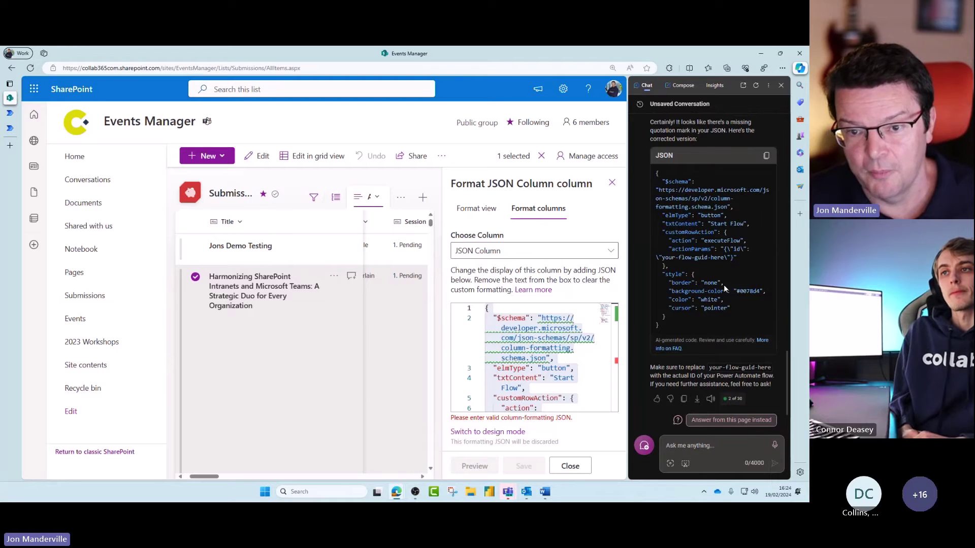
scroll(553, 380, "down", 4)
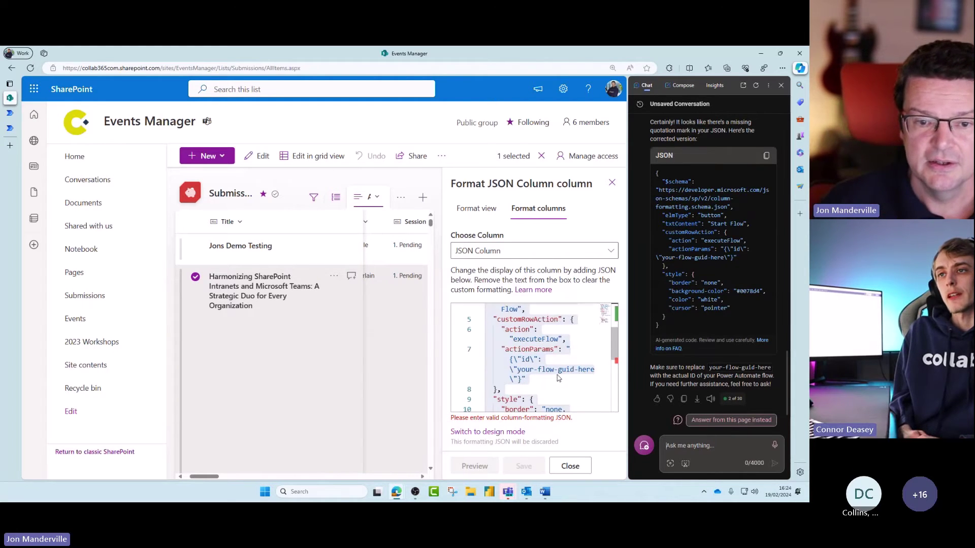
scroll(557, 377, "up", 3)
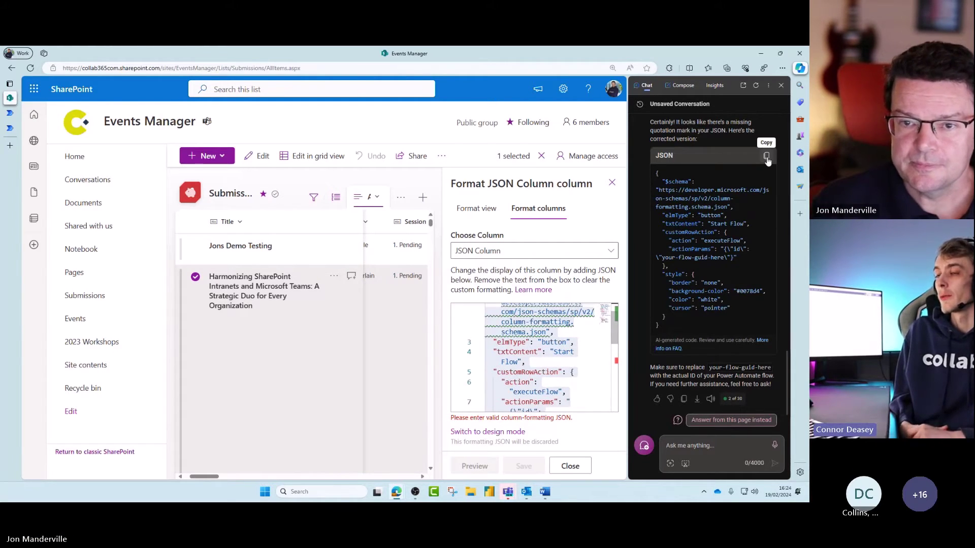
scroll(549, 366, "up", 1)
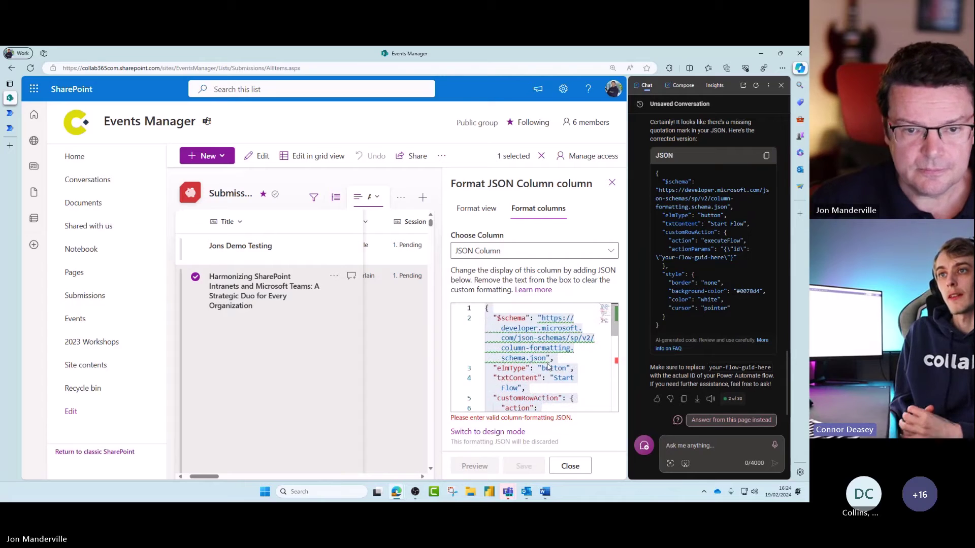
left_click(483, 311)
left_click_drag(485, 309, 546, 414)
type("{   \"$schema\": \"https://developer.microsoft.com/json-schemas/sp/v2/column-formatting.schema.json\",   \"elmType\": \"button\",   \"txtContent\": \"Start Flow\",   \"customRowAction\": {     \"action\": \"executeFlow\",     \"actionParams\": \"{\\\"id\\\": \\\"your-flow-guid-here\\\"}\"   },   \"style\": {     \"border\": \"none\",     \"background-color\": \"#0078d4\",     \"color\": \"white\",     \"cursor\": \"pointer\"   } }")
left_click(523, 466)
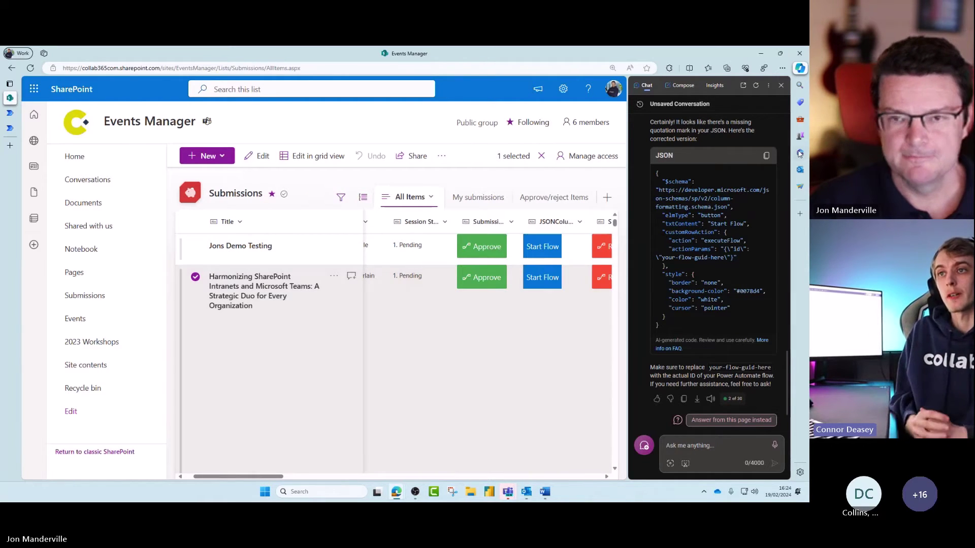
Step: Close the Copilot sidebar and show the Submissions list in full screen
left_click(780, 85)
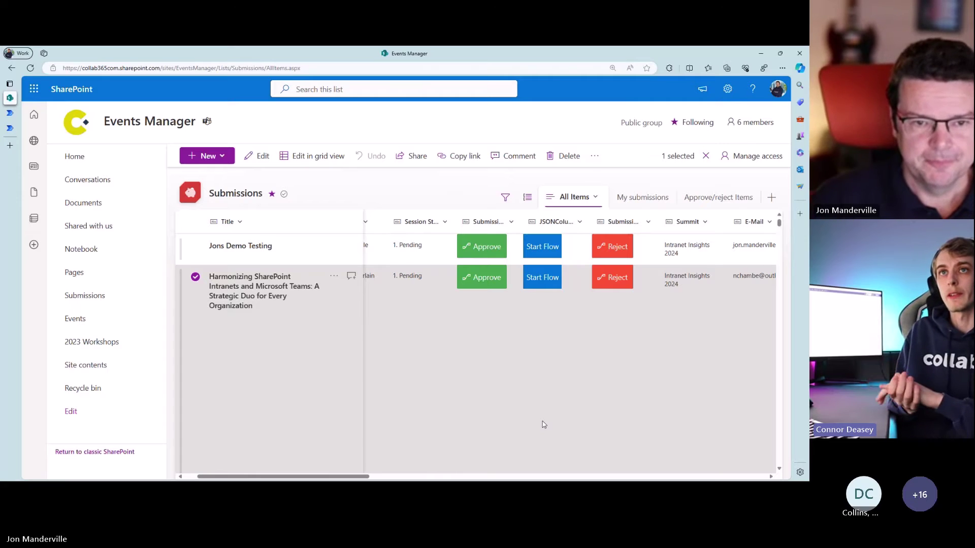
key("F11")
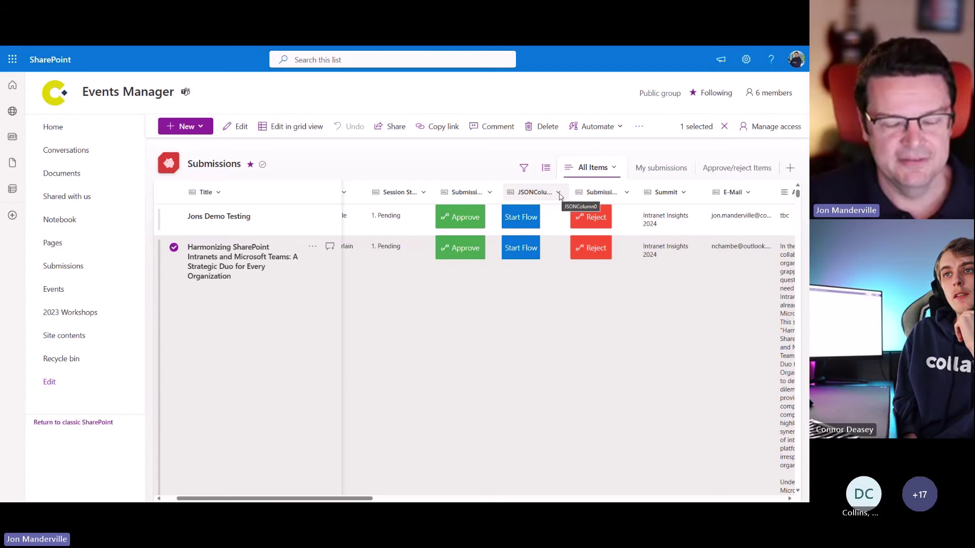
left_click(558, 194)
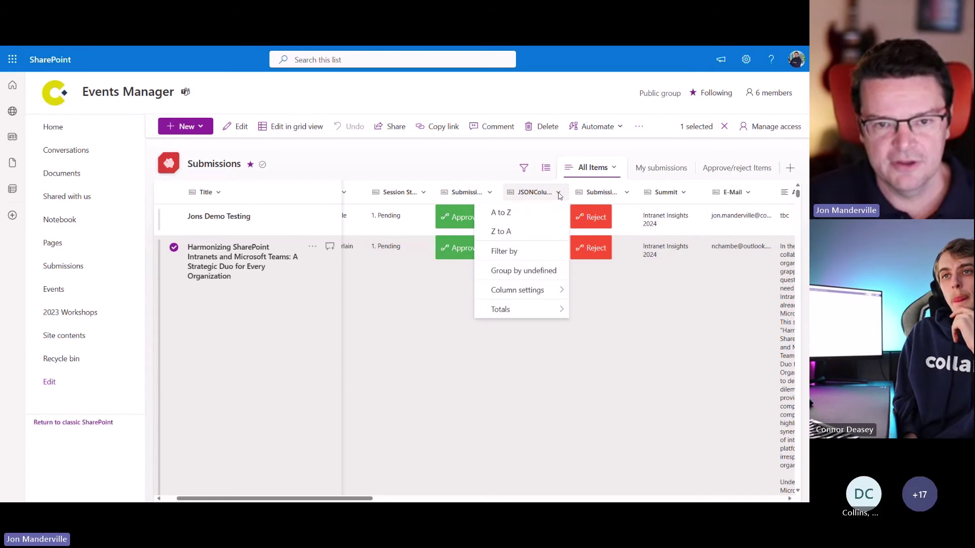
mouse_move(532, 293)
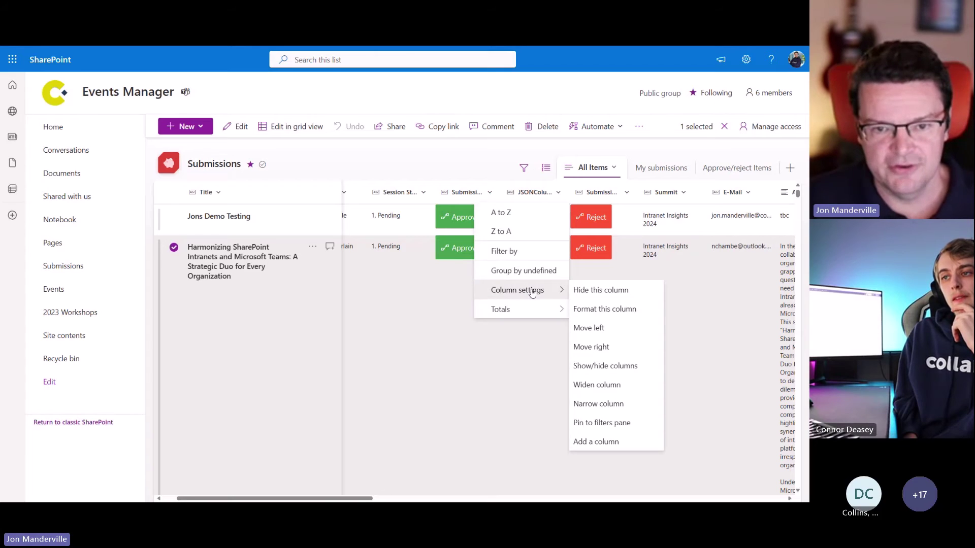
left_click(584, 309)
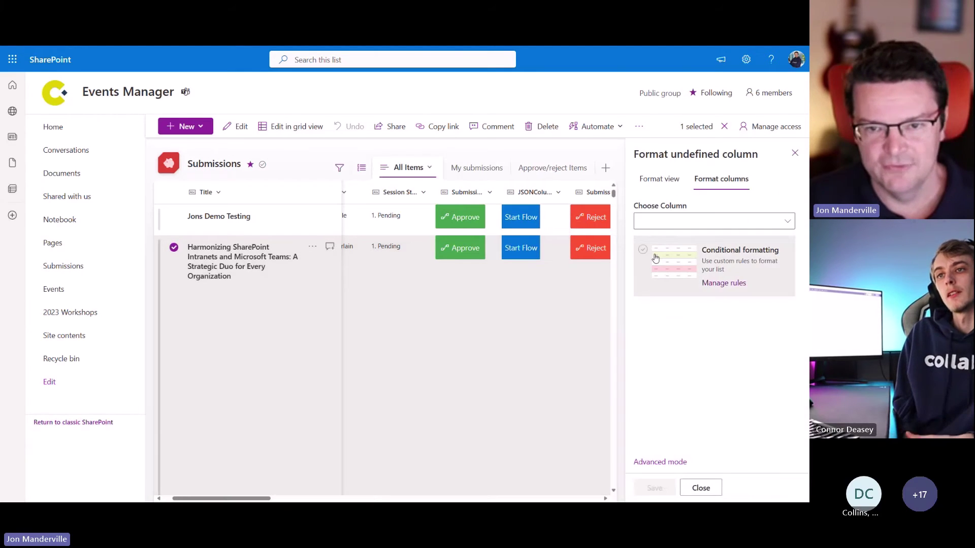
left_click(678, 462)
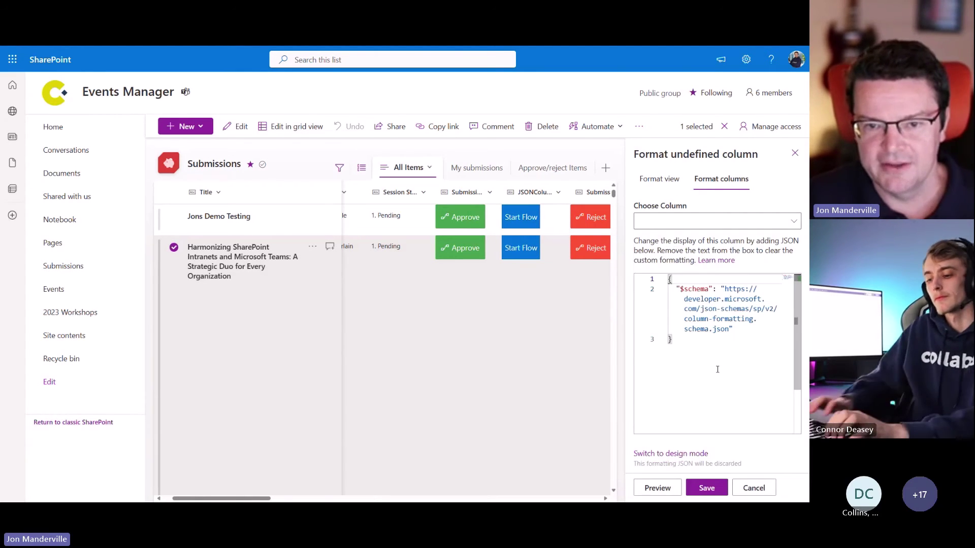
left_click(174, 216)
left_click(533, 192)
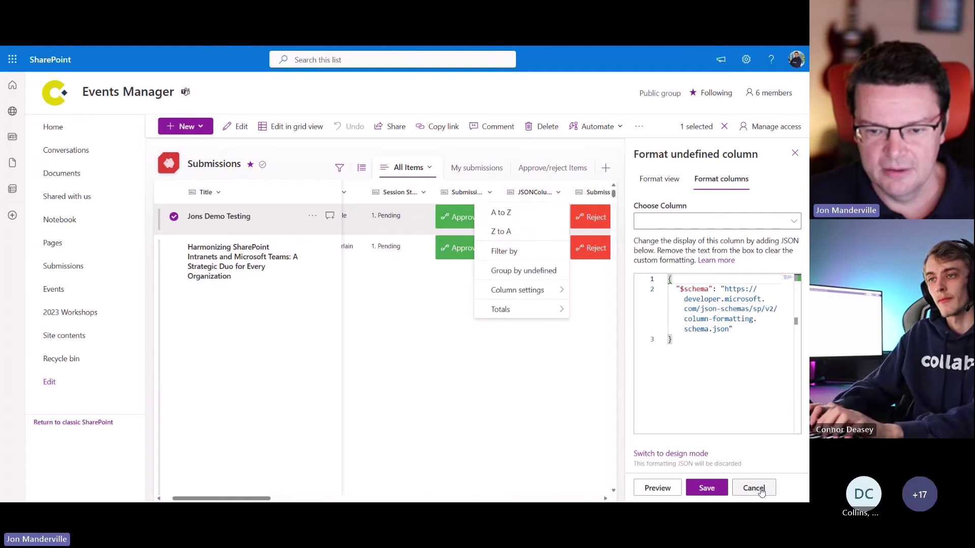
left_click(761, 491)
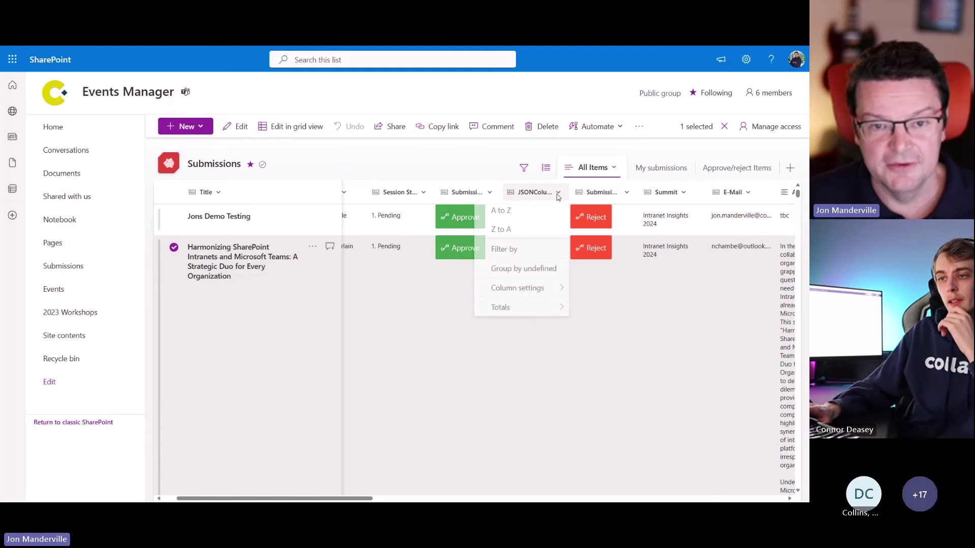
Step: Reopen the formatting of JSON Column, replace its whole code with the copied Start Flow button JSON and apply it
mouse_move(527, 289)
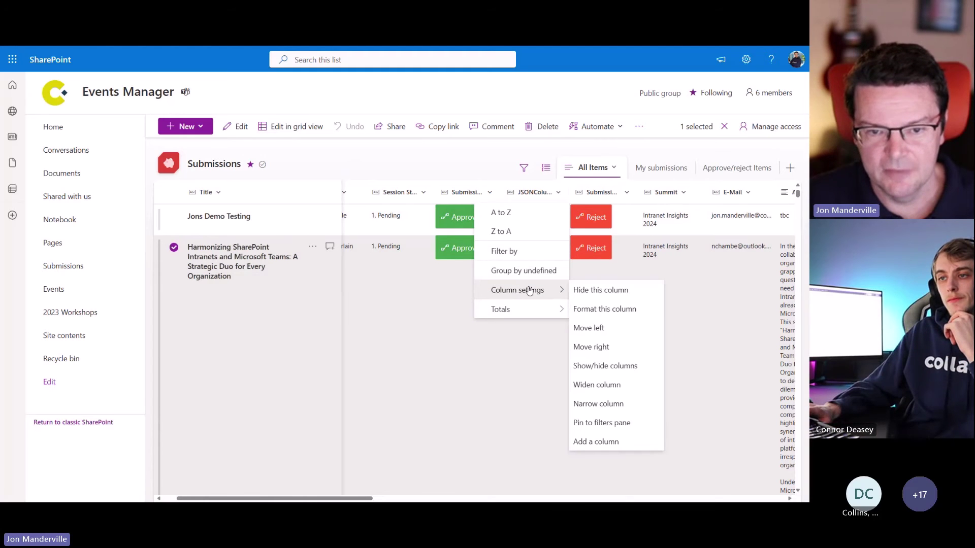
left_click(598, 310)
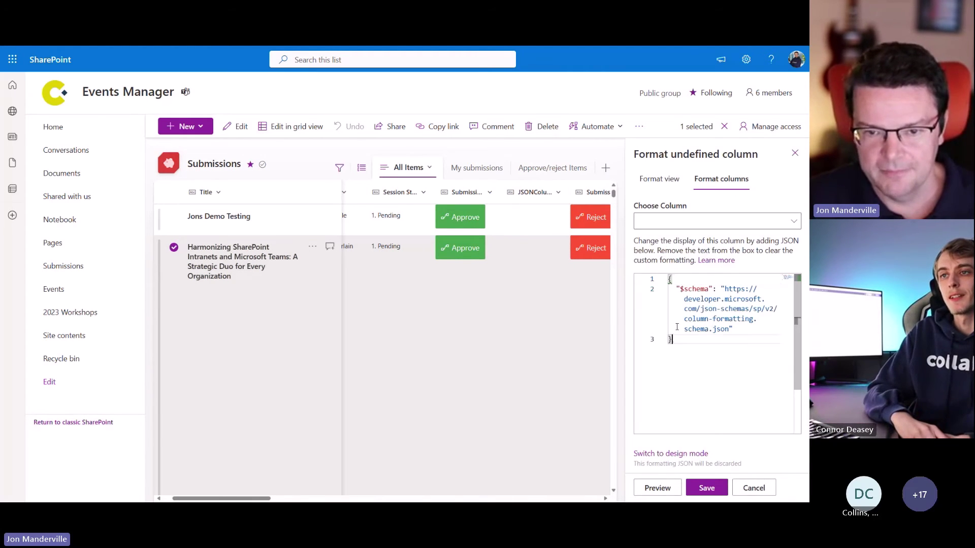
key("ctrl+a")
key("ctrl+v")
left_click(707, 488)
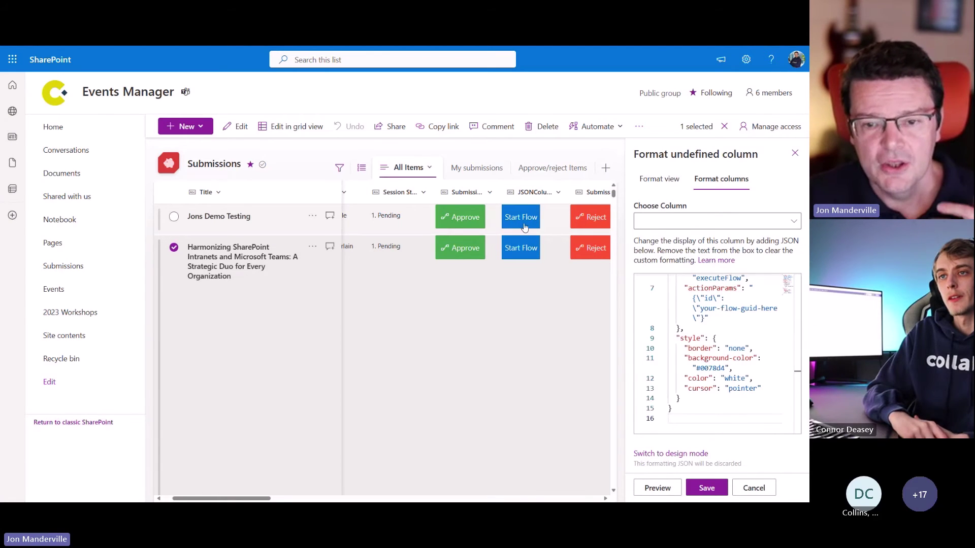
Step: Examine the Start Flow button and its JSON, from the customRowAction executeFlow action and actionParams flow ID placeholder to the style settings
left_click(525, 244)
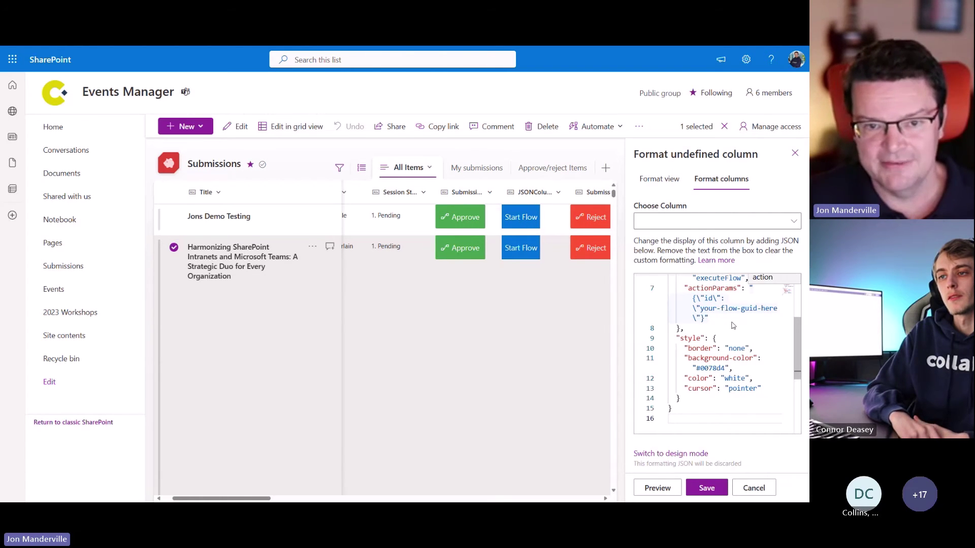
scroll(744, 415, "up", 3)
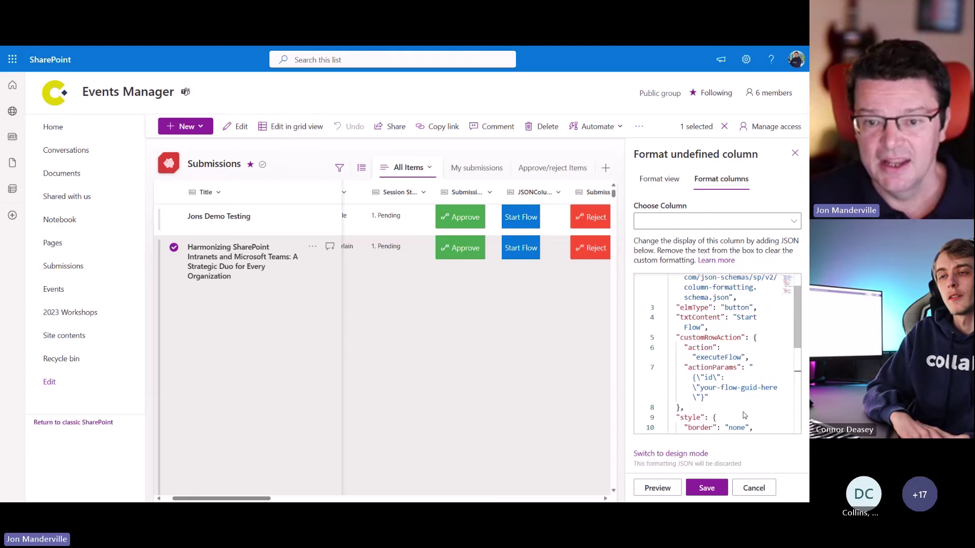
scroll(745, 415, "up", 2)
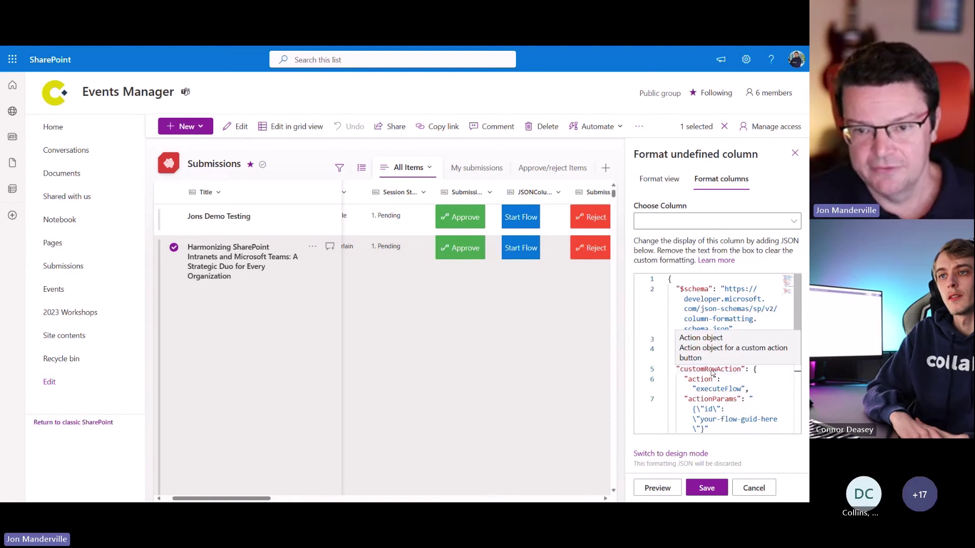
scroll(716, 378, "down", 1)
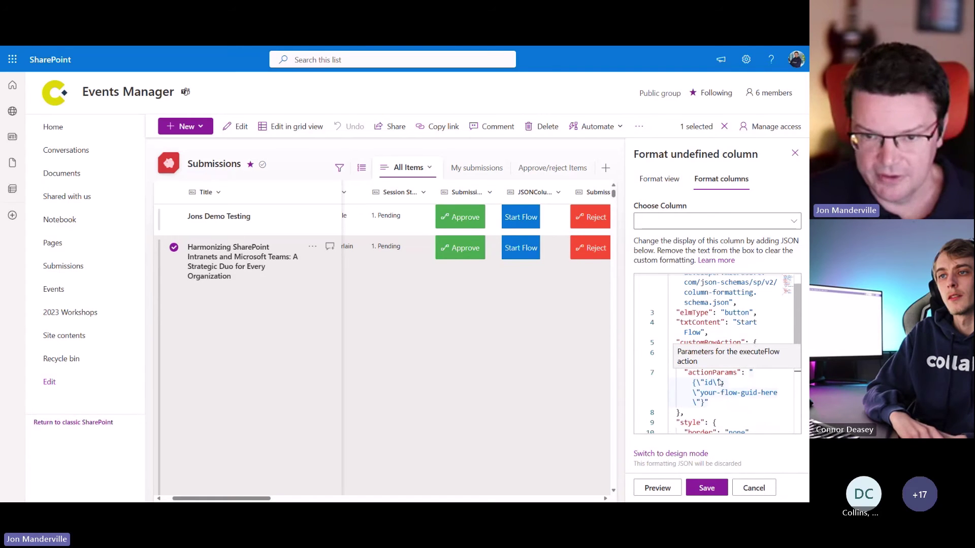
scroll(720, 383, "up", 1)
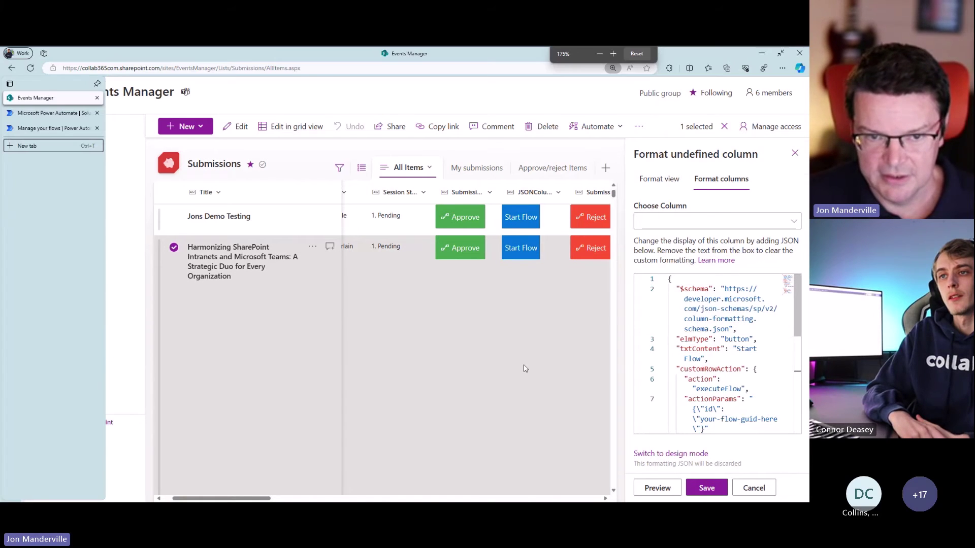
scroll(525, 369, "up", 3)
scroll(747, 378, "down", 2)
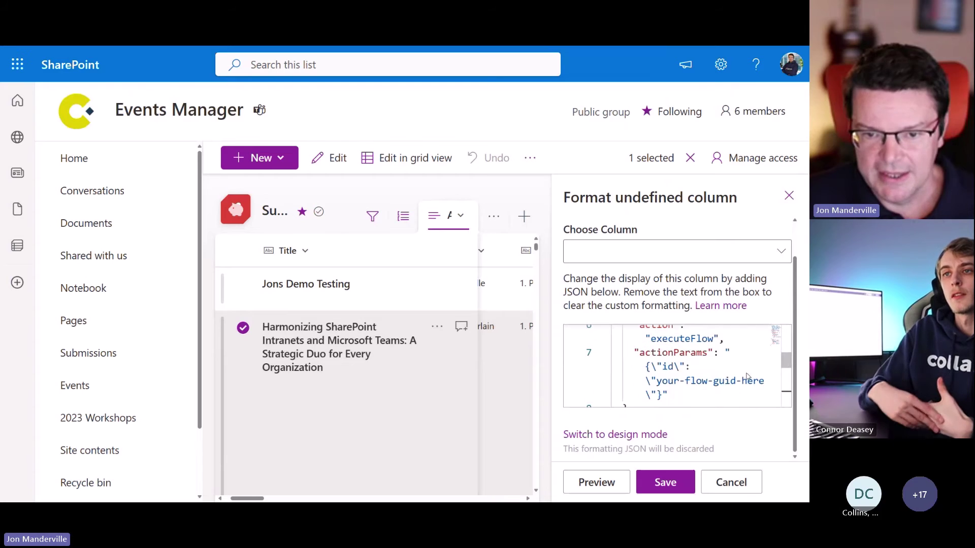
scroll(707, 406, "up", 1)
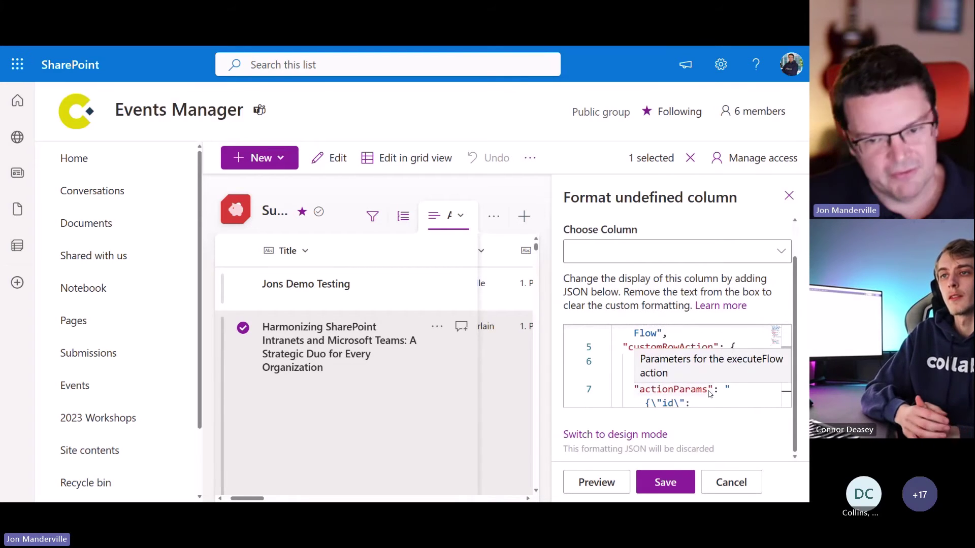
scroll(695, 399, "down", 3)
scroll(688, 391, "down", 1)
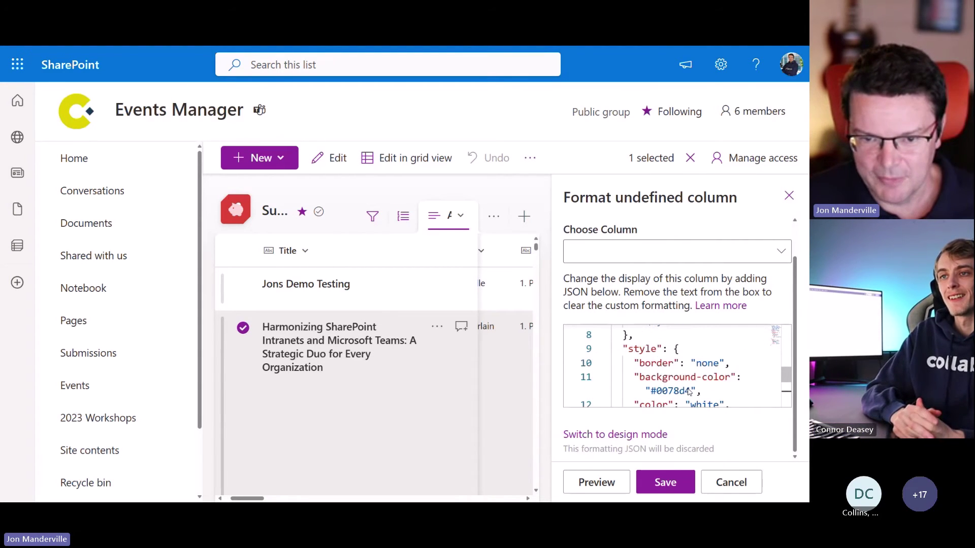
scroll(688, 392, "down", 1)
scroll(688, 389, "up", 1)
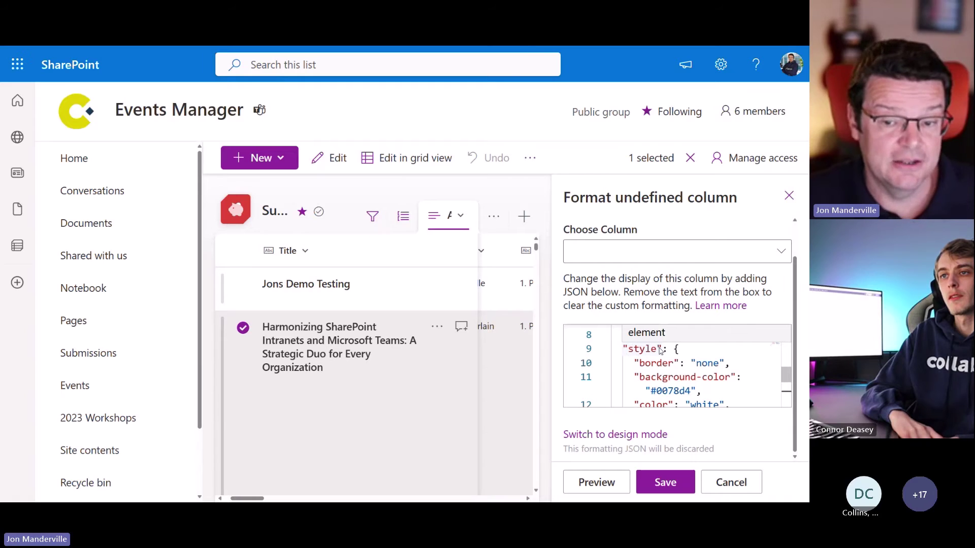
Step: Leave the JSON Column formatting without saving and reduce the page zoom to fit more columns of the Submissions list
scroll(660, 355, "down", 1)
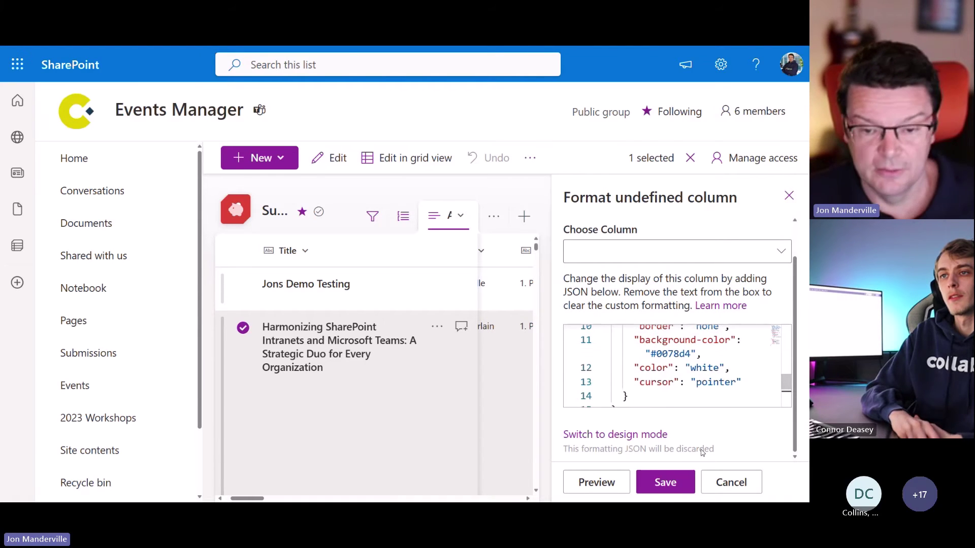
left_click(726, 482)
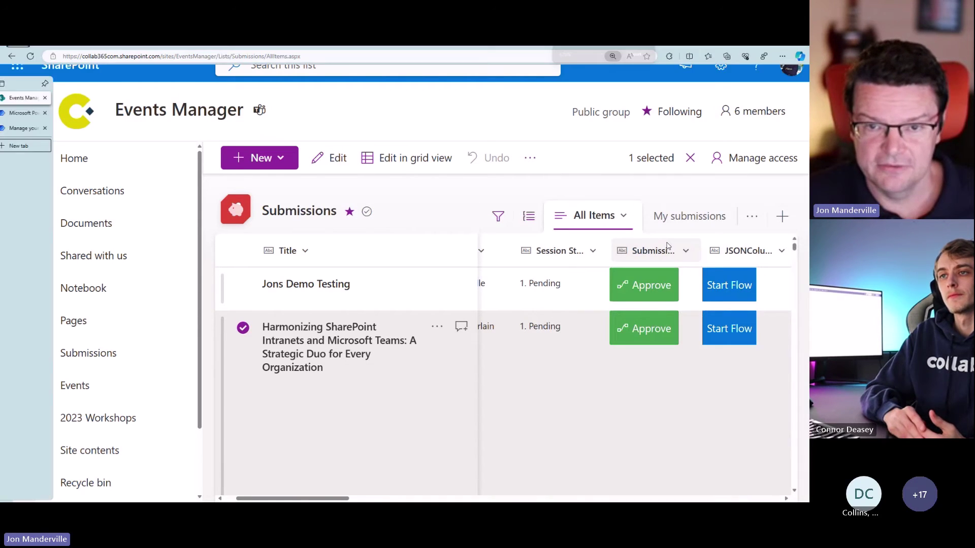
key("ctrl+minus")
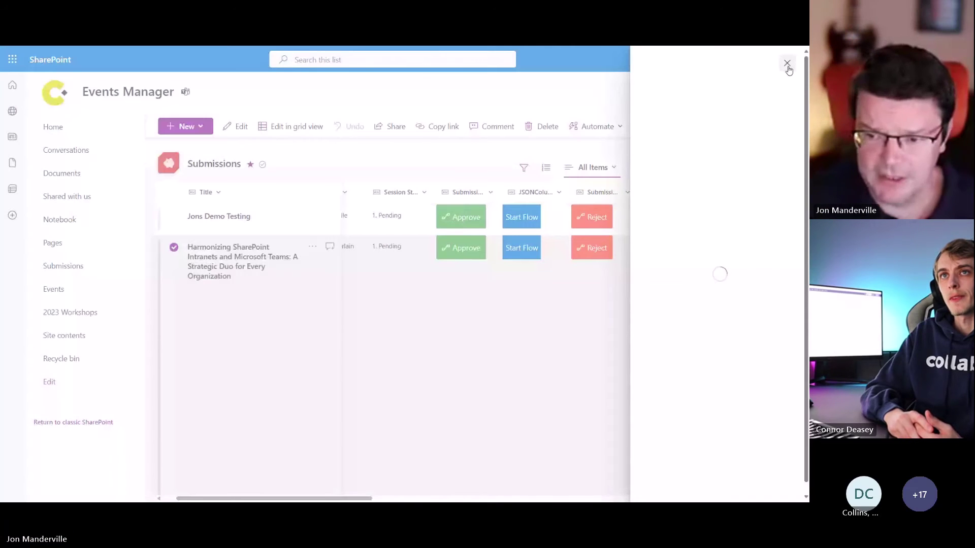
left_click(788, 70)
Step: Deselect the selected submission and open the formatting of the Submission Approval column
left_click(464, 192)
mouse_move(459, 290)
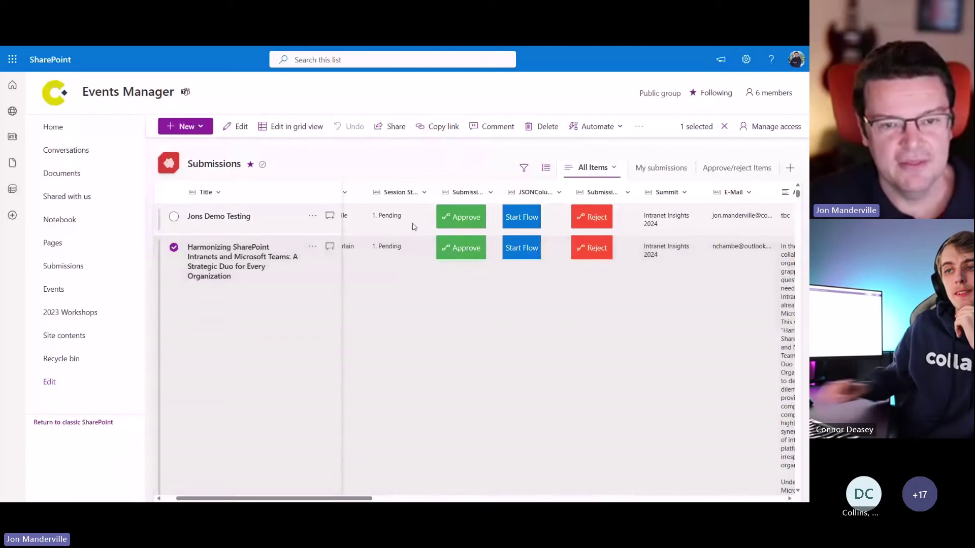
left_click(421, 240)
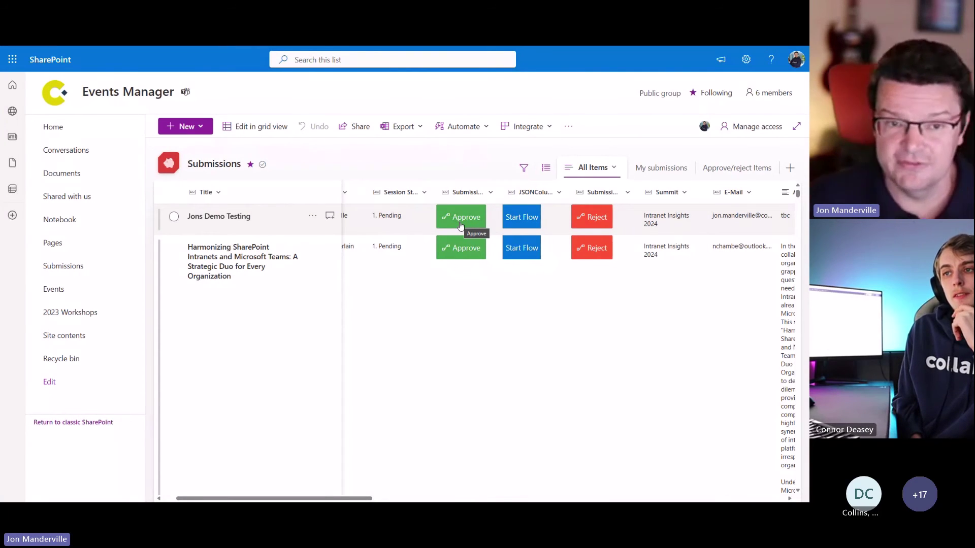
left_click(480, 200)
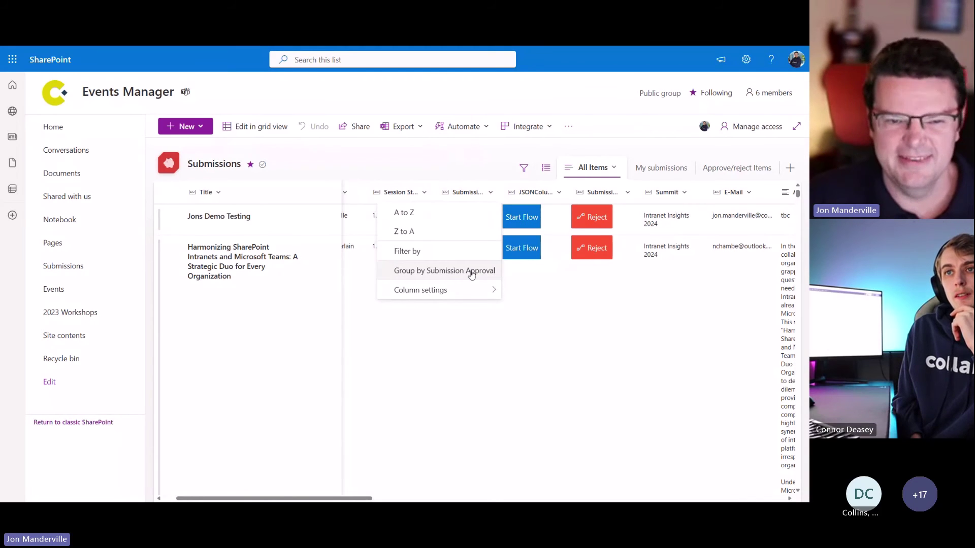
mouse_move(468, 292)
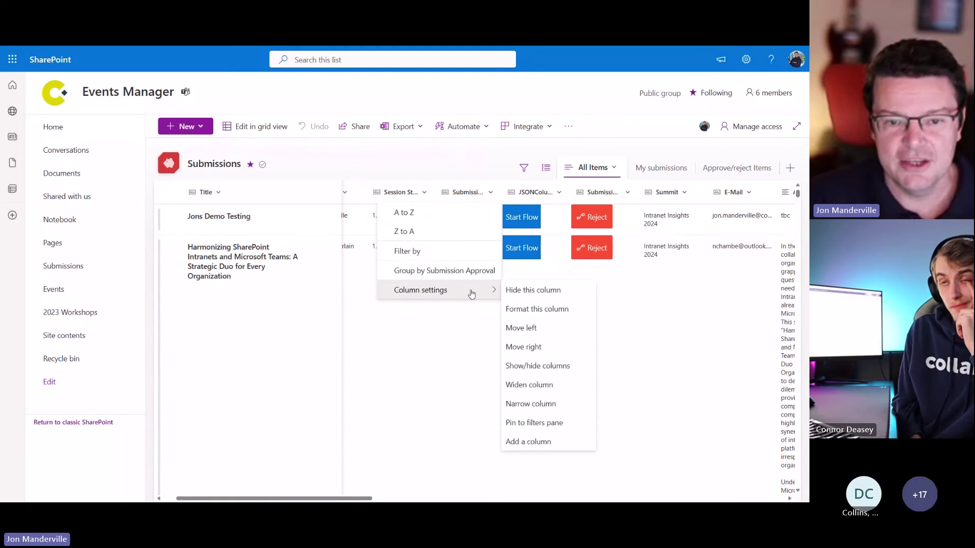
left_click(525, 308)
Step: Examine the Approve button's JSON, from the executeFlow action and its flow ID to the style settings and the child icon and text elements
scroll(799, 315, "down", 3)
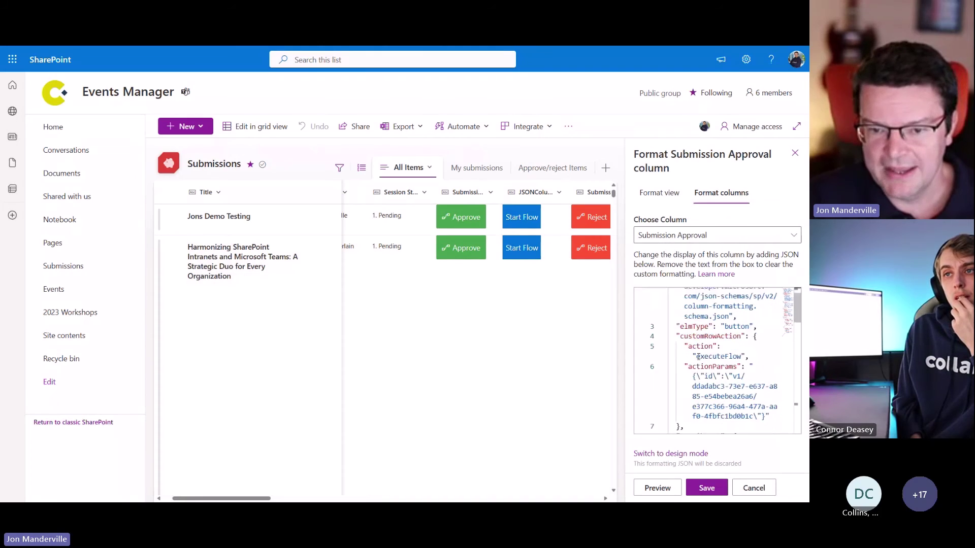
left_click_drag(799, 316, 798, 348)
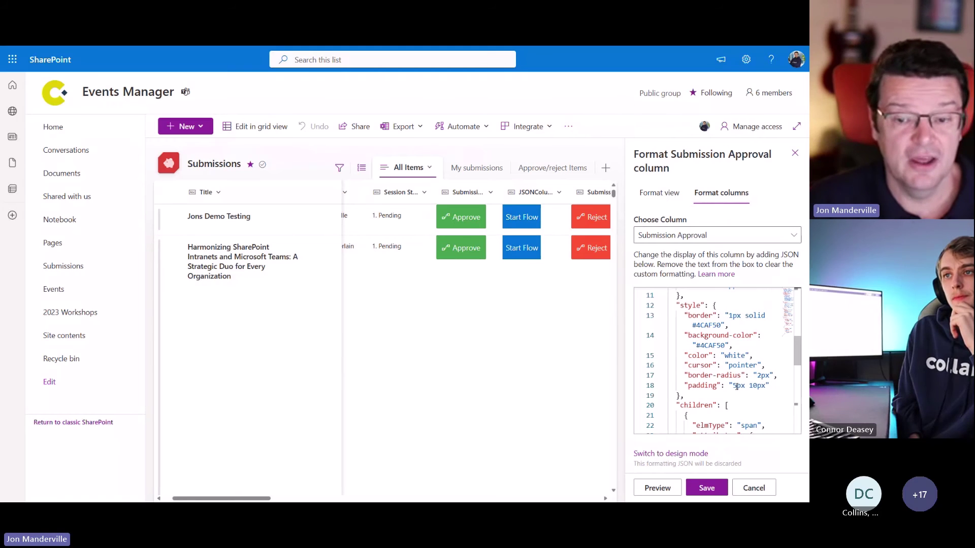
scroll(737, 387, "up", 1)
scroll(733, 378, "down", 1)
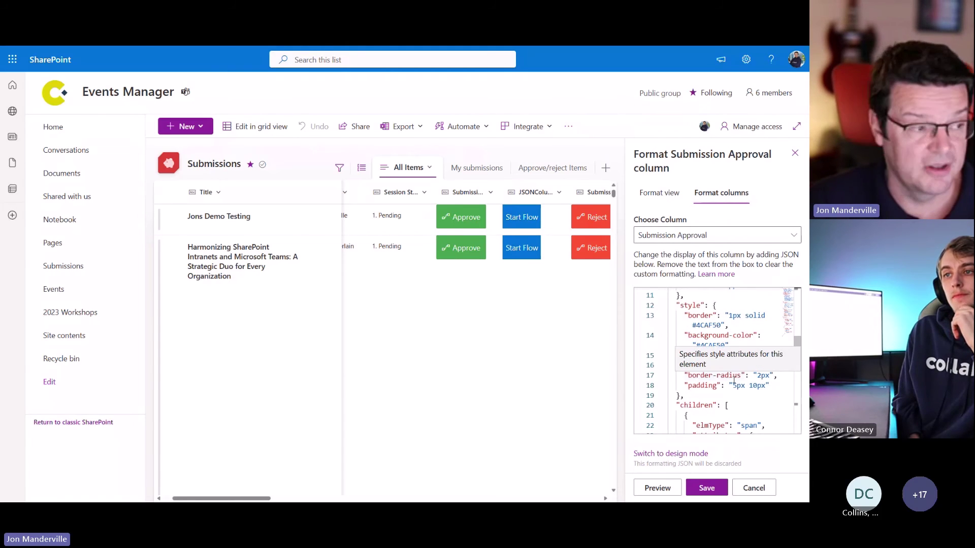
scroll(735, 397, "down", 5)
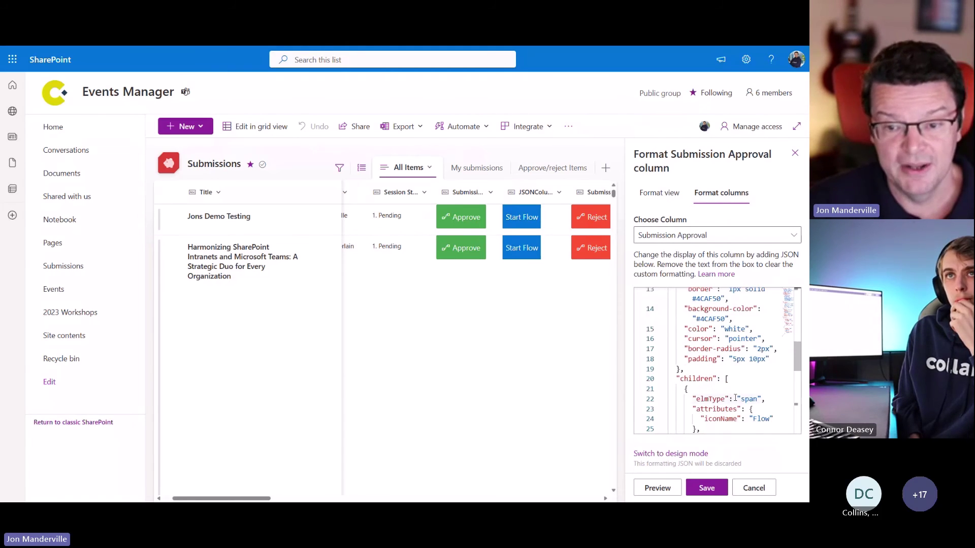
scroll(734, 395, "down", 4)
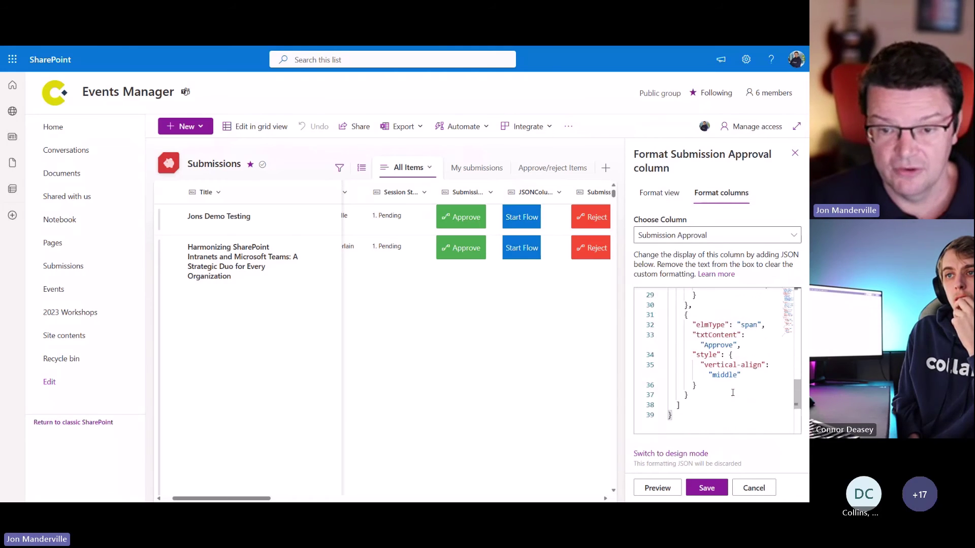
scroll(732, 392, "up", 7)
scroll(732, 392, "up", 3)
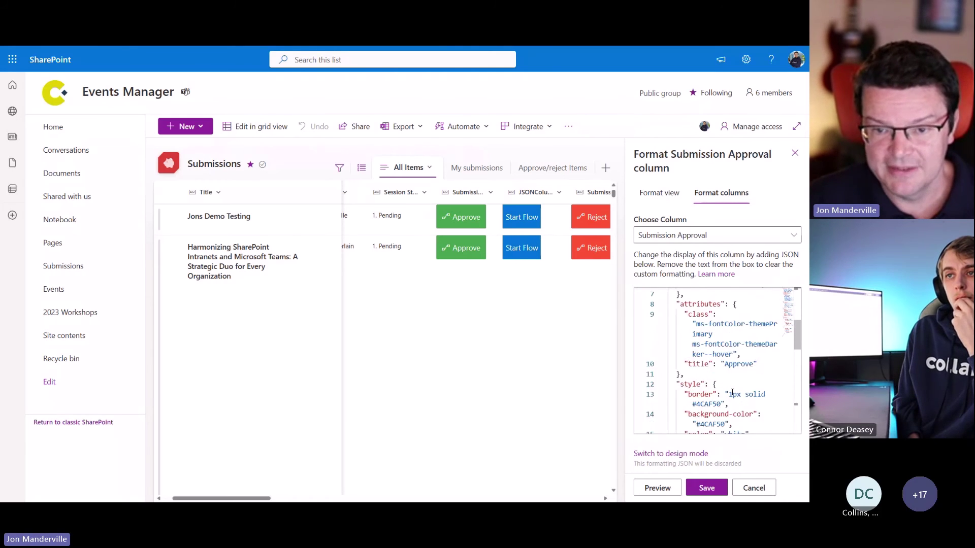
scroll(700, 325, "up", 2)
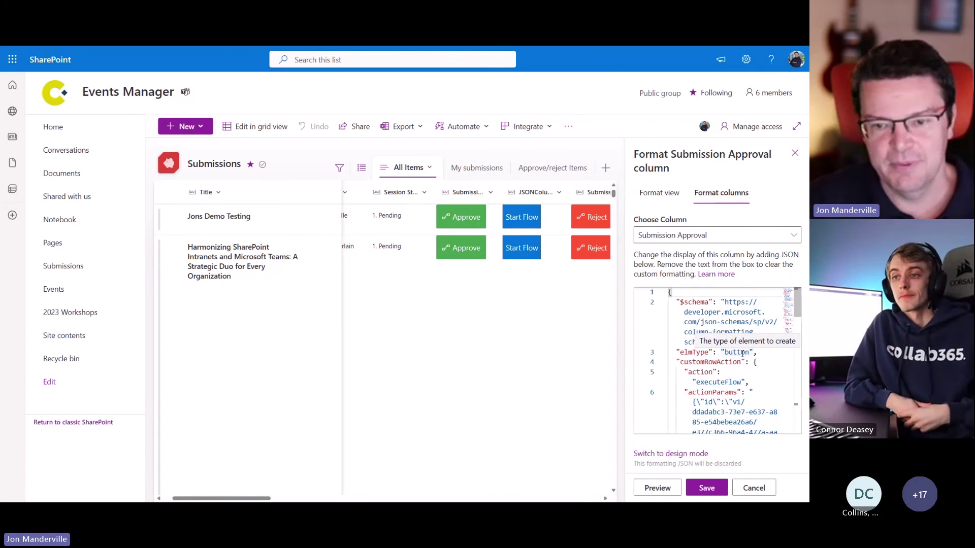
scroll(743, 352, "down", 1)
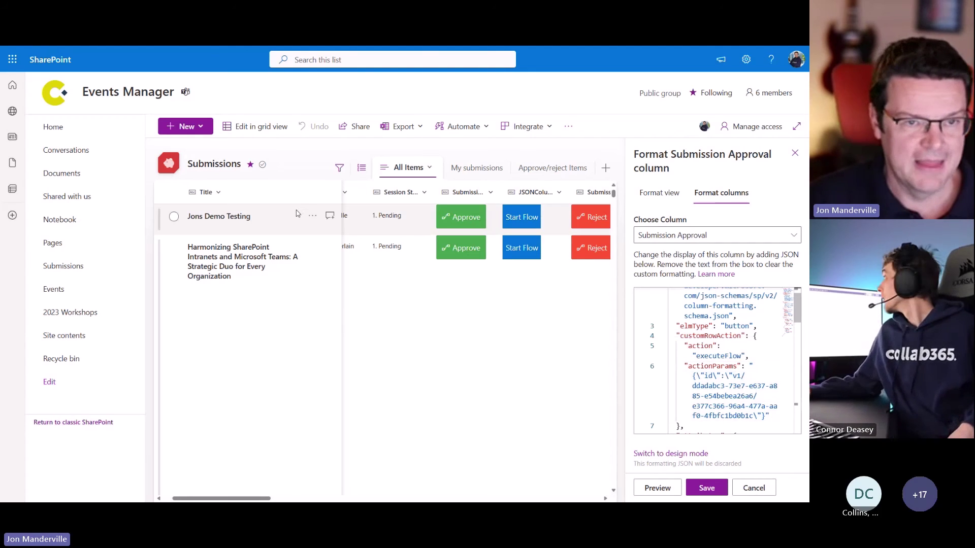
Step: Switch to Power Automate and open the Event Manager - Approve Session flow in the Collab365EventSubmission solution
key("F11")
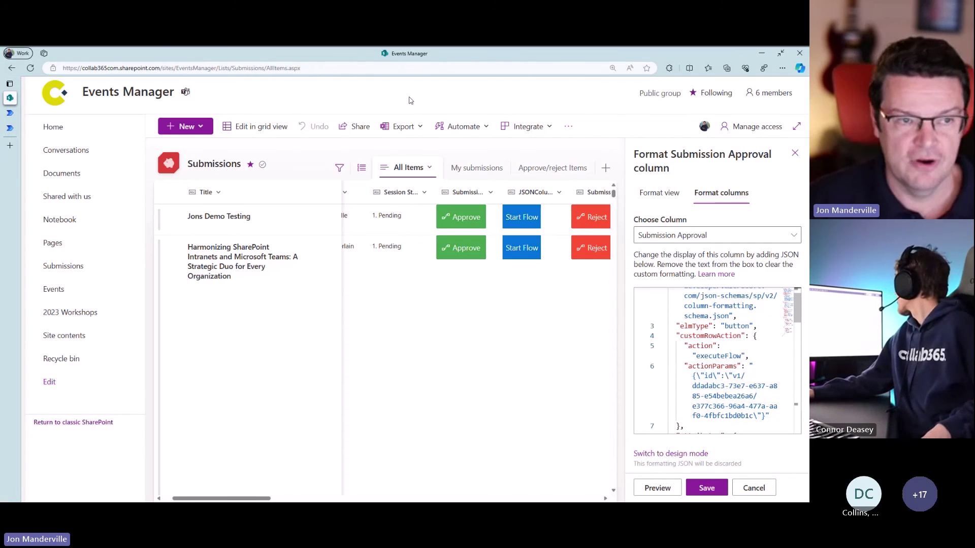
left_click(13, 115)
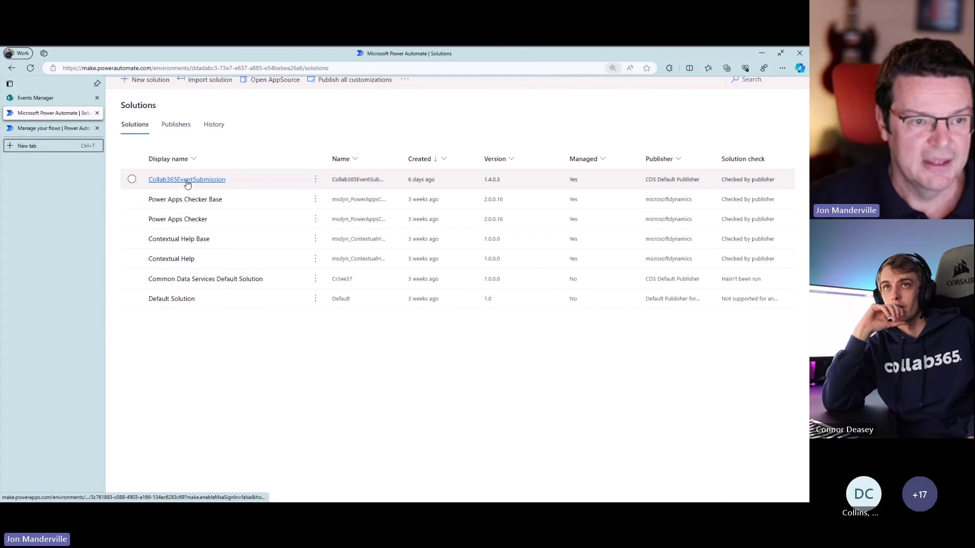
left_click(186, 179)
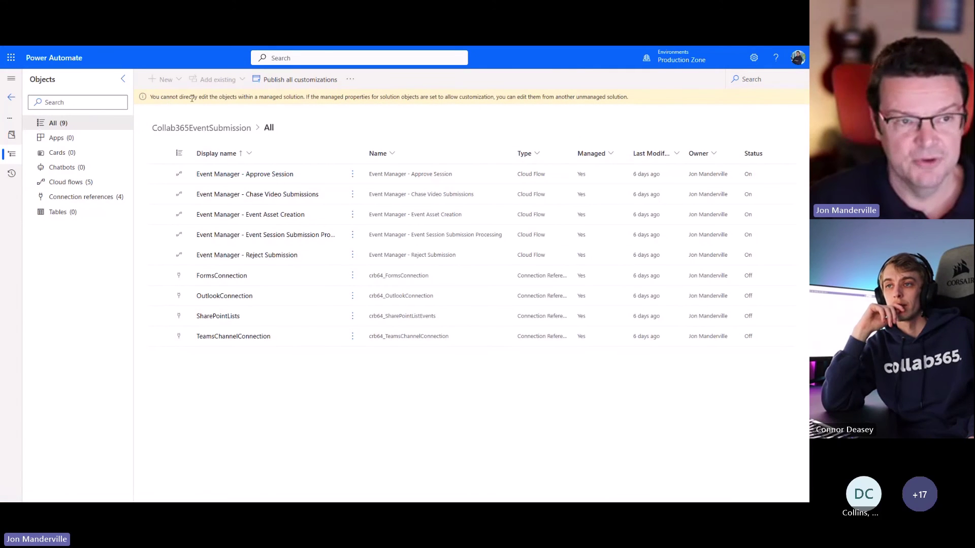
left_click(252, 177)
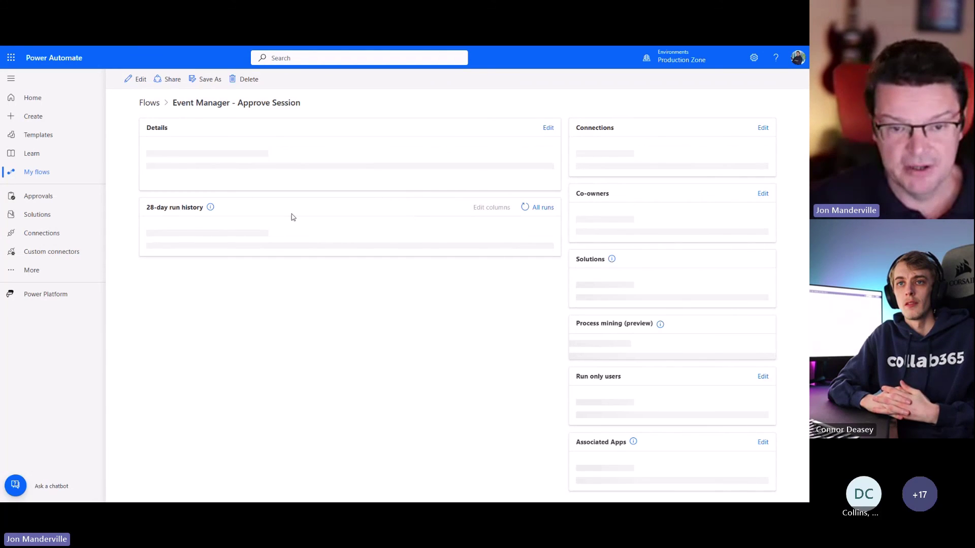
Step: Get the flow identifier of Event Manager - Approve Session and copy it
left_click(343, 81)
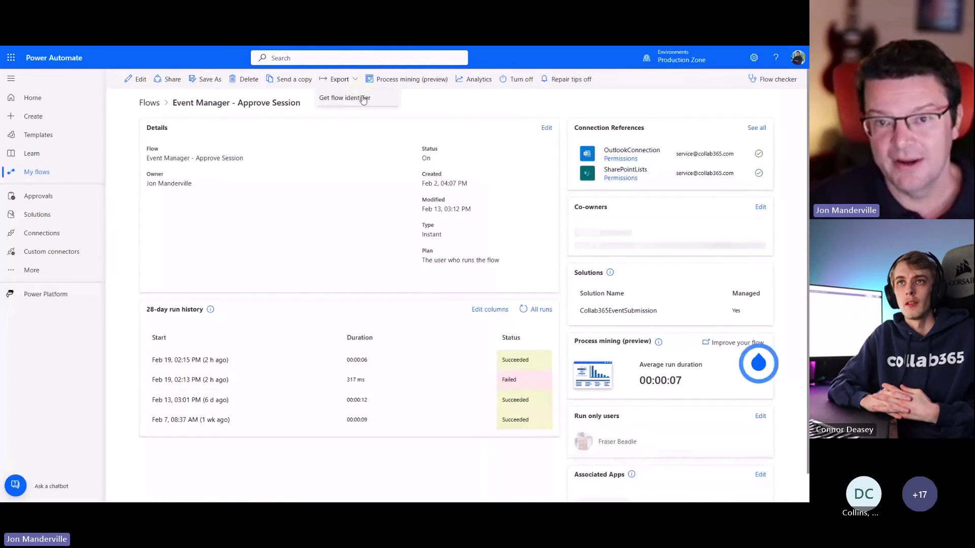
left_click(345, 98)
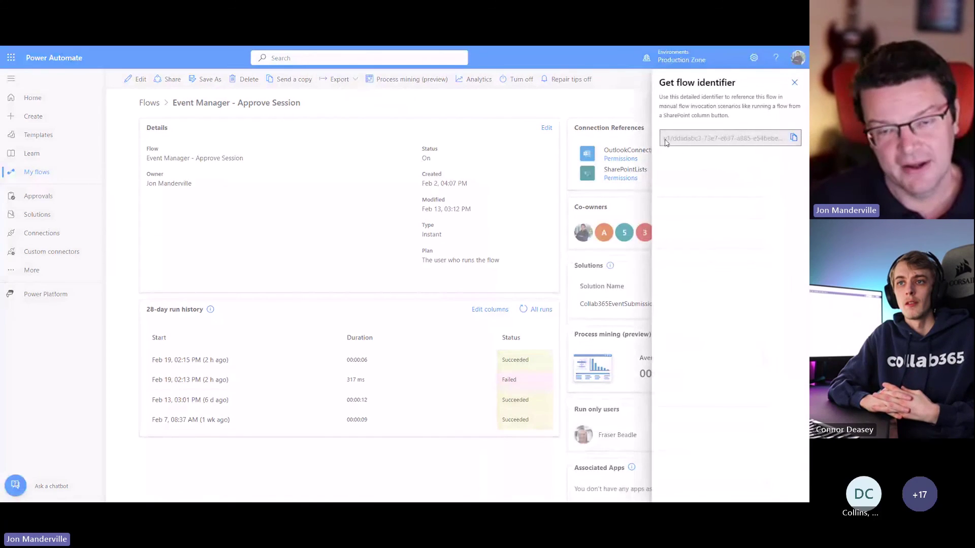
left_click(793, 139)
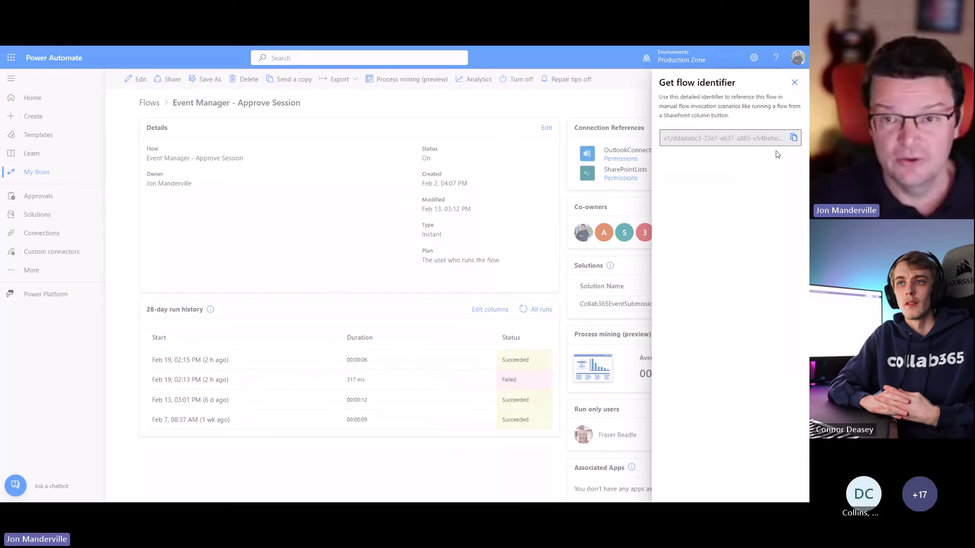
left_click(795, 82)
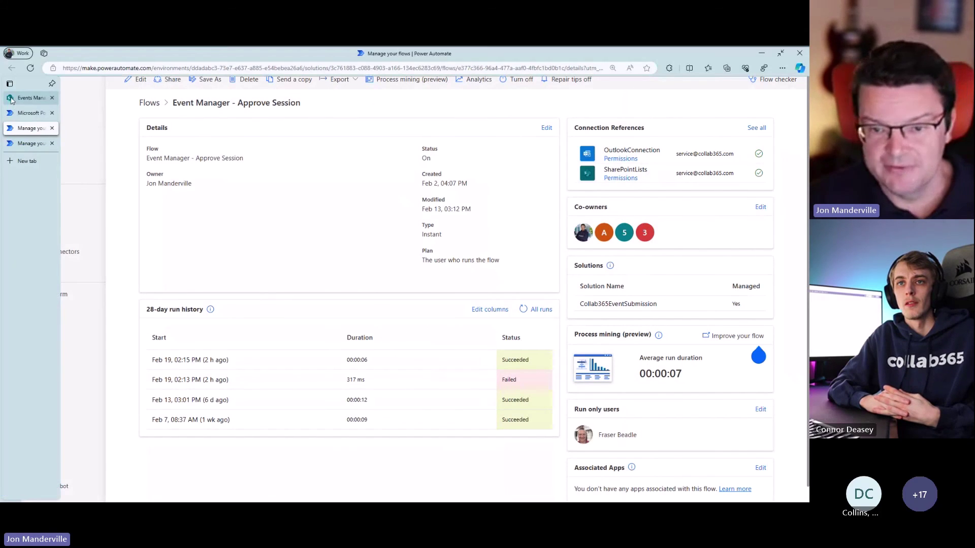
Step: Switch back to the SharePoint Submissions list and highlight the flow ID within actionParams in the Submission Approval JSON
left_click(11, 99)
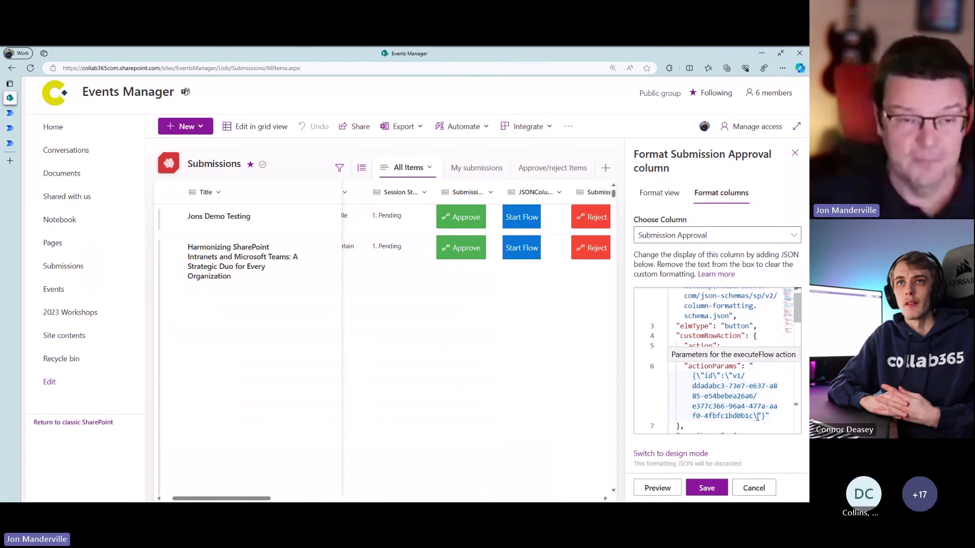
left_click_drag(757, 417, 733, 376)
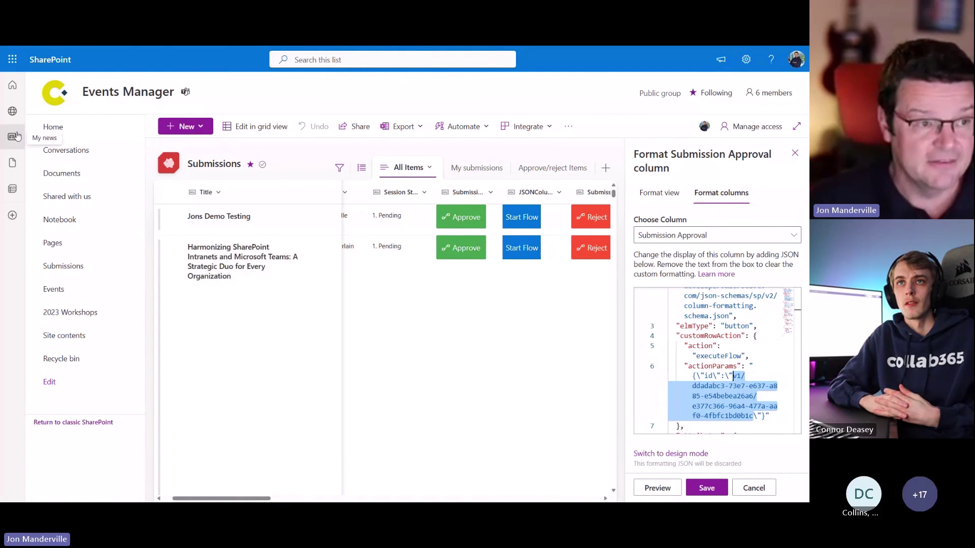
Step: Reopen the Event Manager - Approve Session flow from its Power Automate solution and show its export options
mouse_move(7, 134)
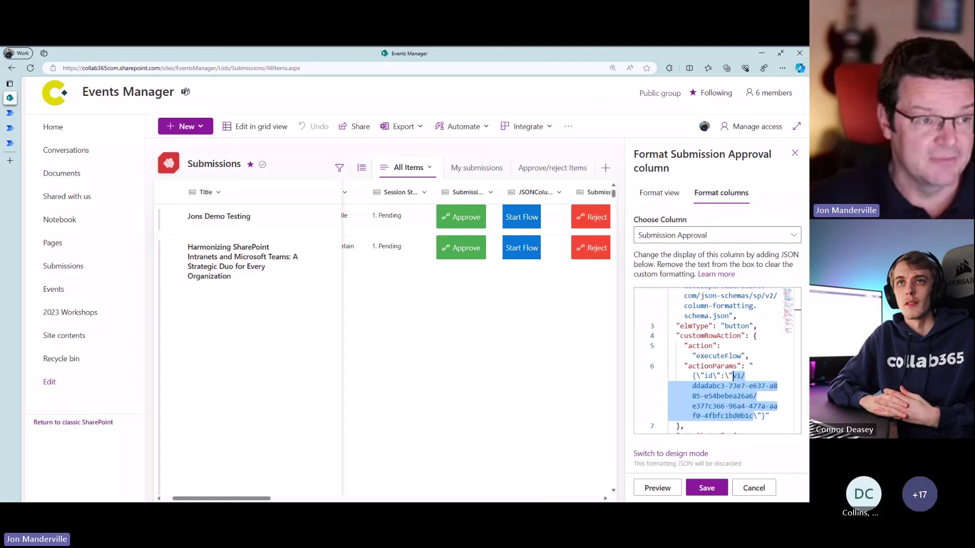
left_click(9, 113)
left_click(465, 314)
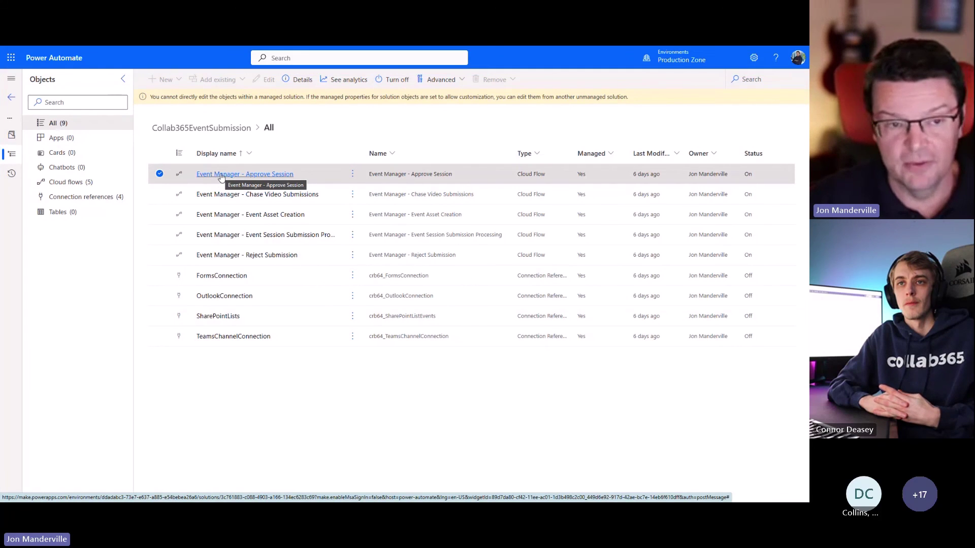
left_click(221, 174)
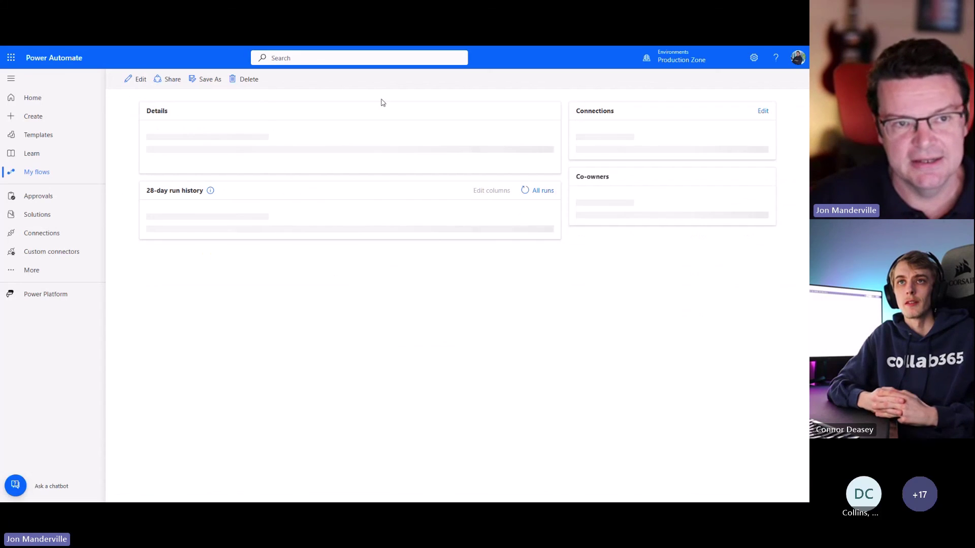
left_click(337, 80)
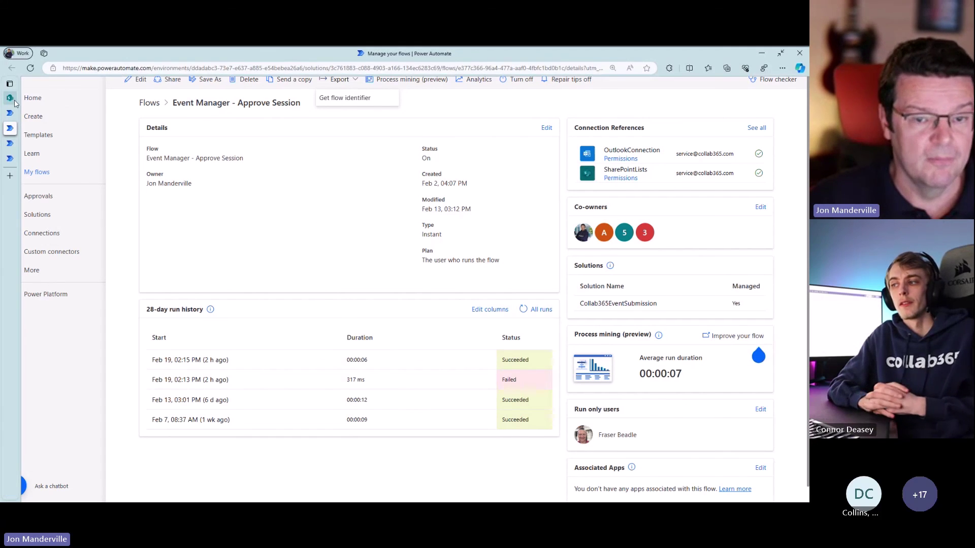
Step: Back in the SharePoint Submissions list, run the approval flow on the demo testing submission and reload the list
key("alt+Tab")
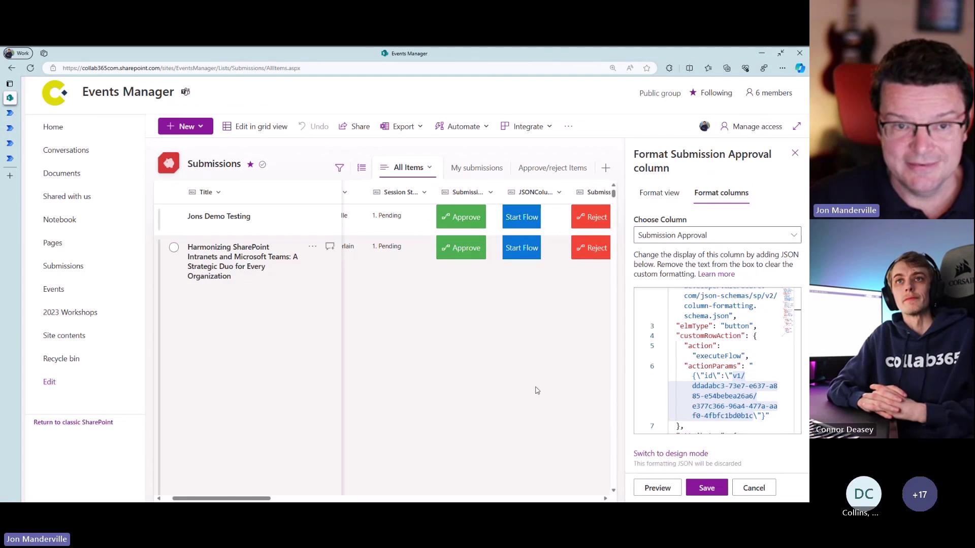
left_click(431, 433)
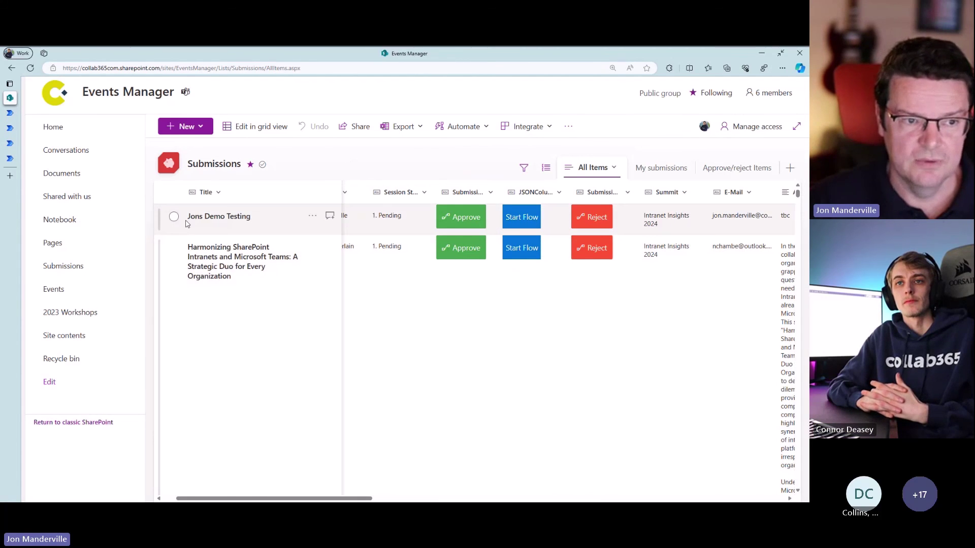
left_click(173, 218)
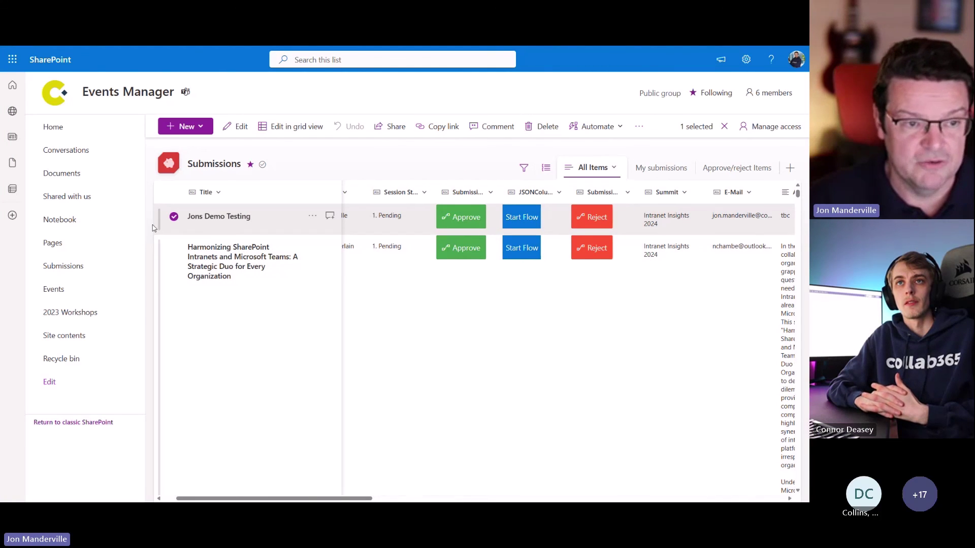
left_click(467, 220)
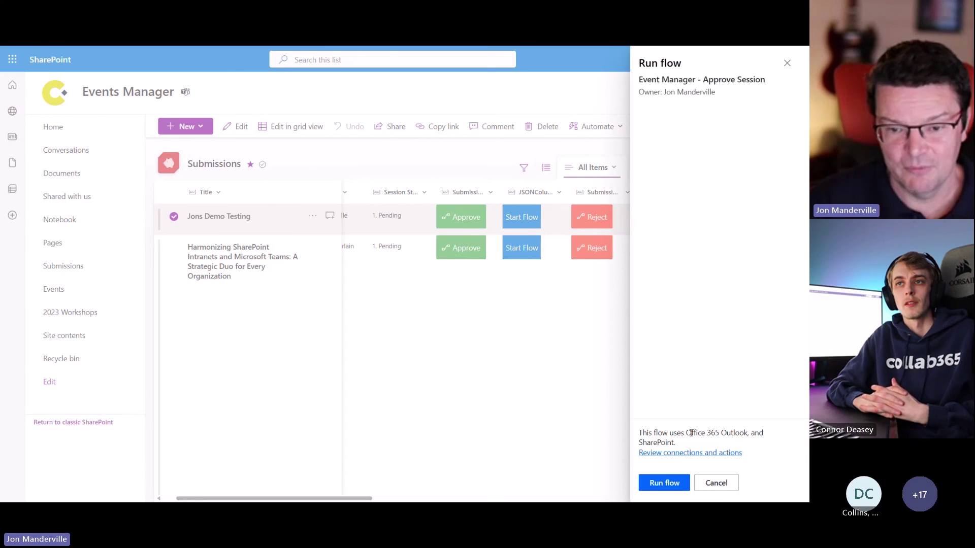
key("Return")
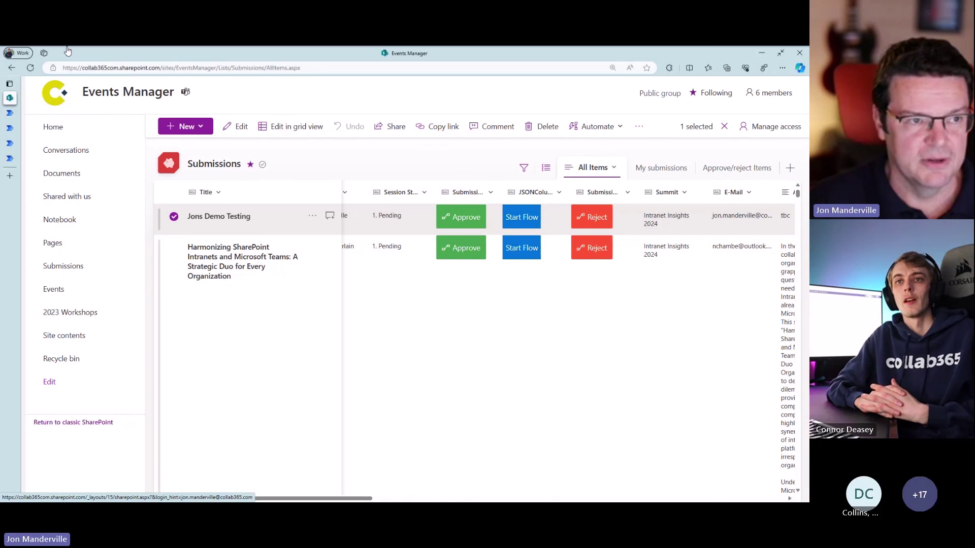
left_click(30, 68)
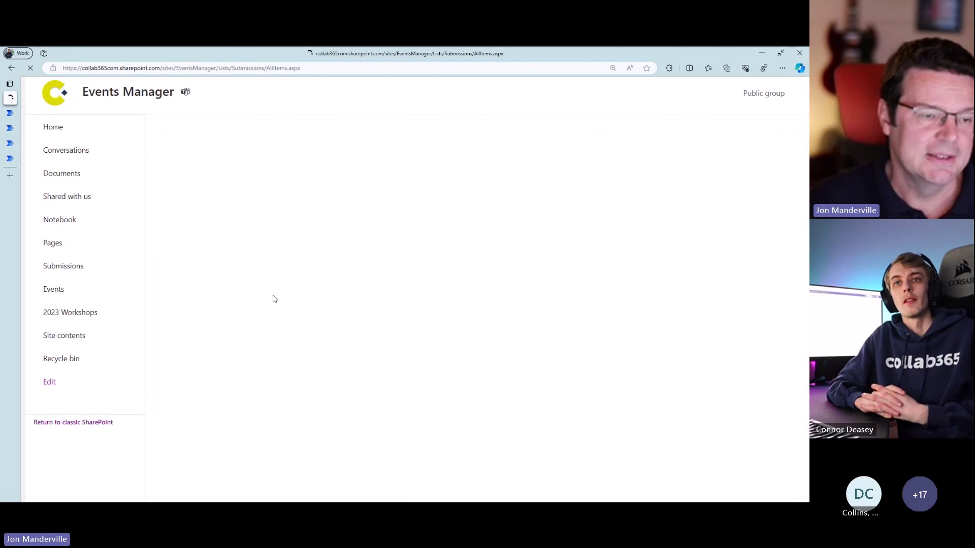